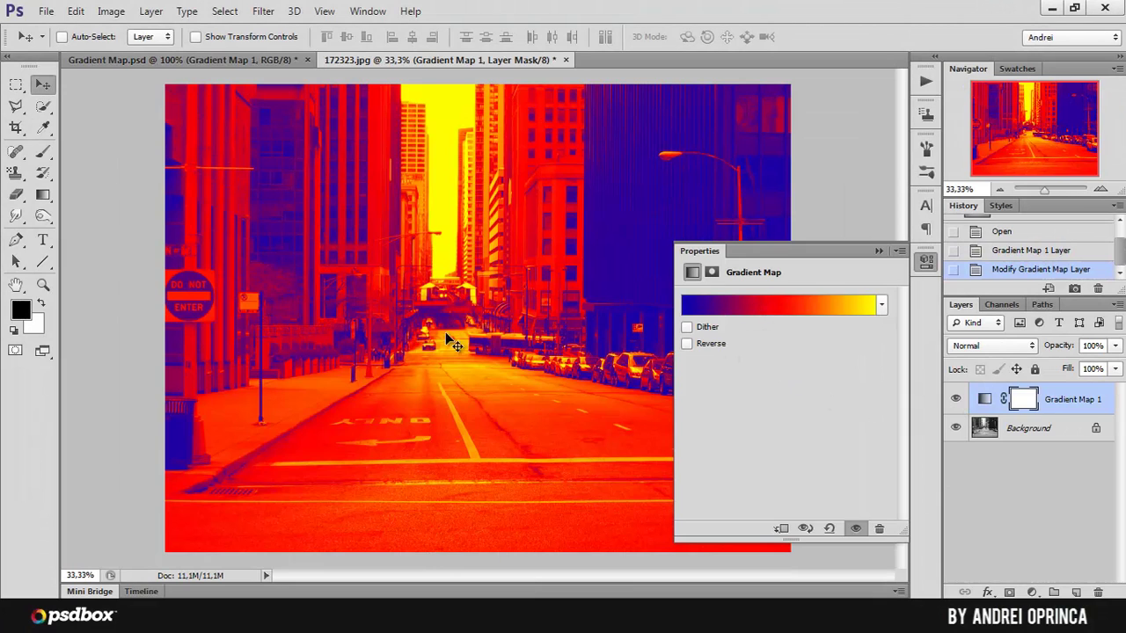
# Hide the Gradient Map 1 layer and change the style of the gradient fill covering the photo
pyautogui.click(956, 400)
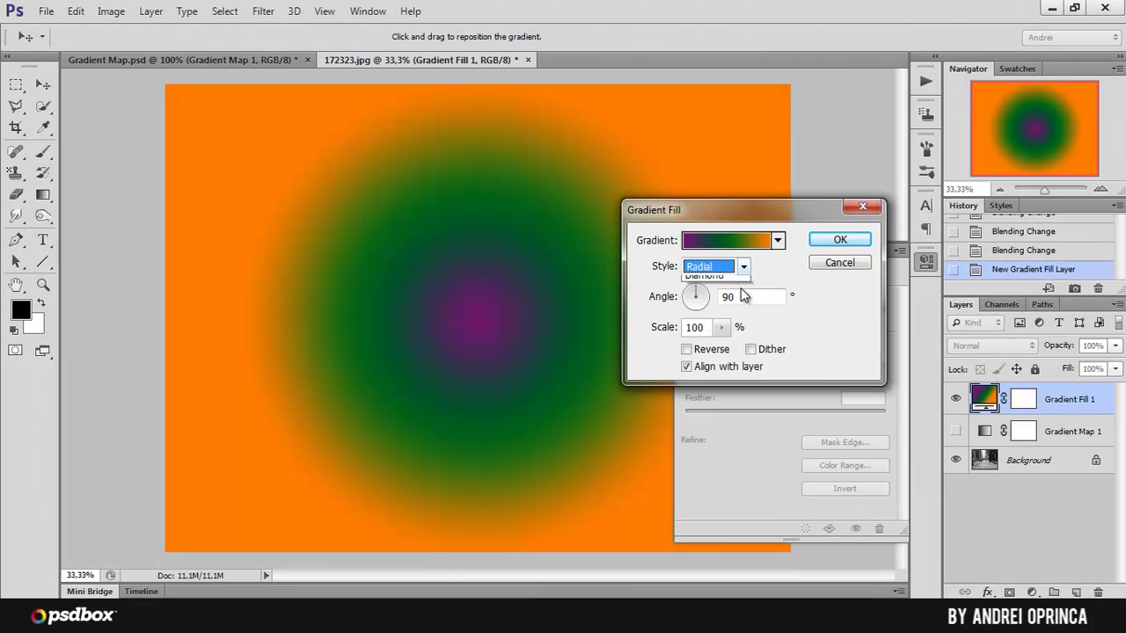
pyautogui.click(743, 265)
pyautogui.click(704, 334)
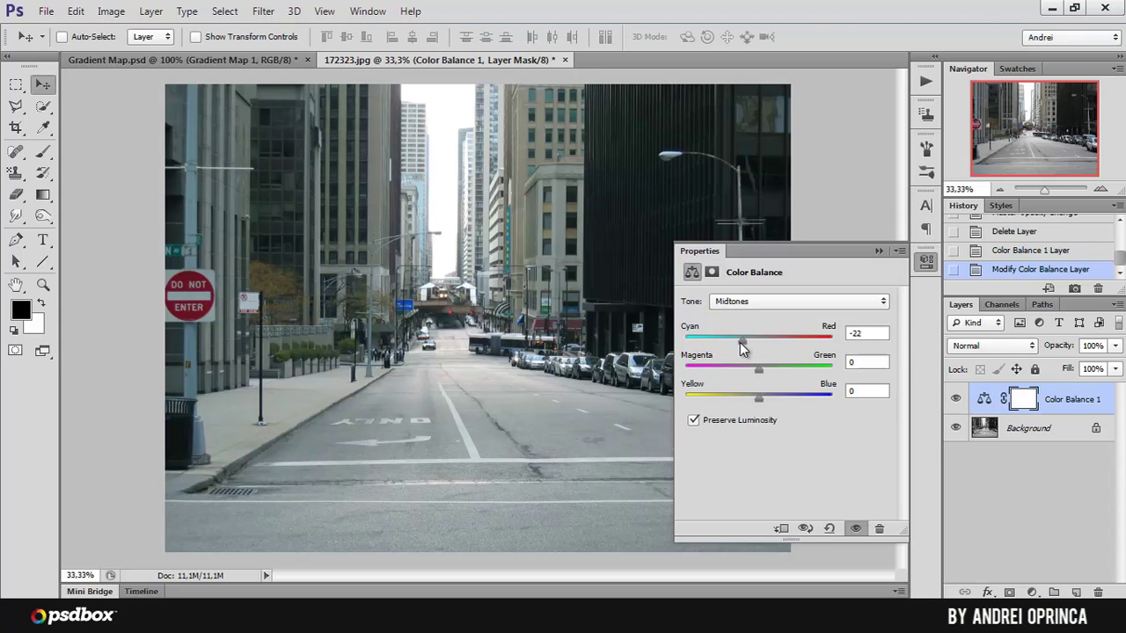
# Shift the midtones of the Color Balance 1 layer further toward cyan
pyautogui.moveTo(742, 347); pyautogui.dragTo(733, 344)
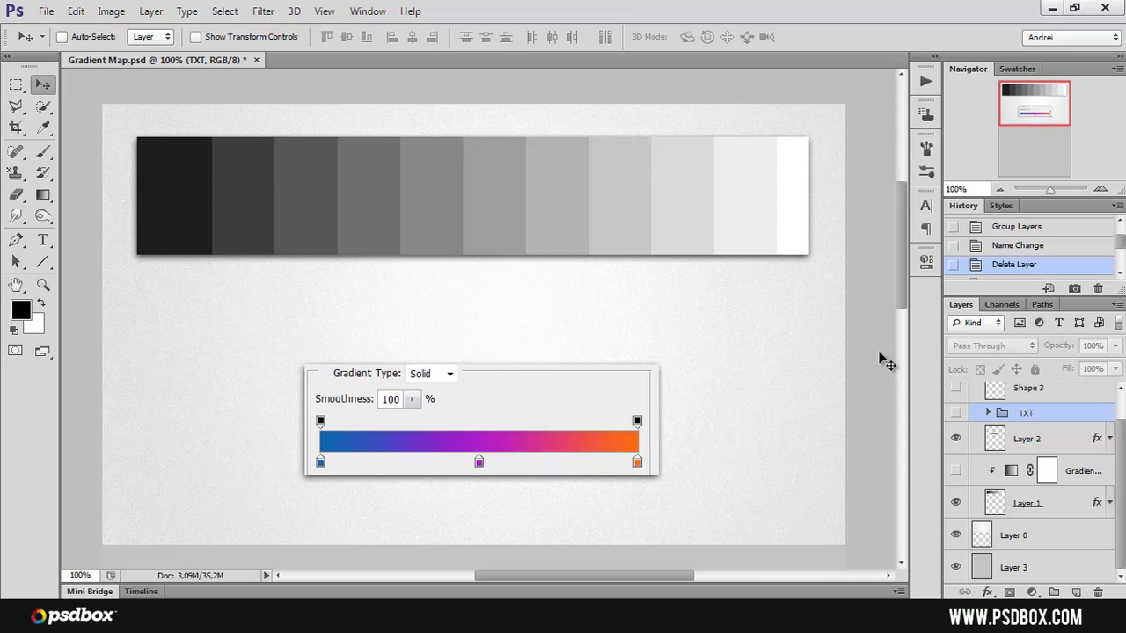
# Show the TXT label group, the connecting line shapes and the gradient map layer clipped to the grey tone bar
pyautogui.click(955, 412)
pyautogui.click(955, 388)
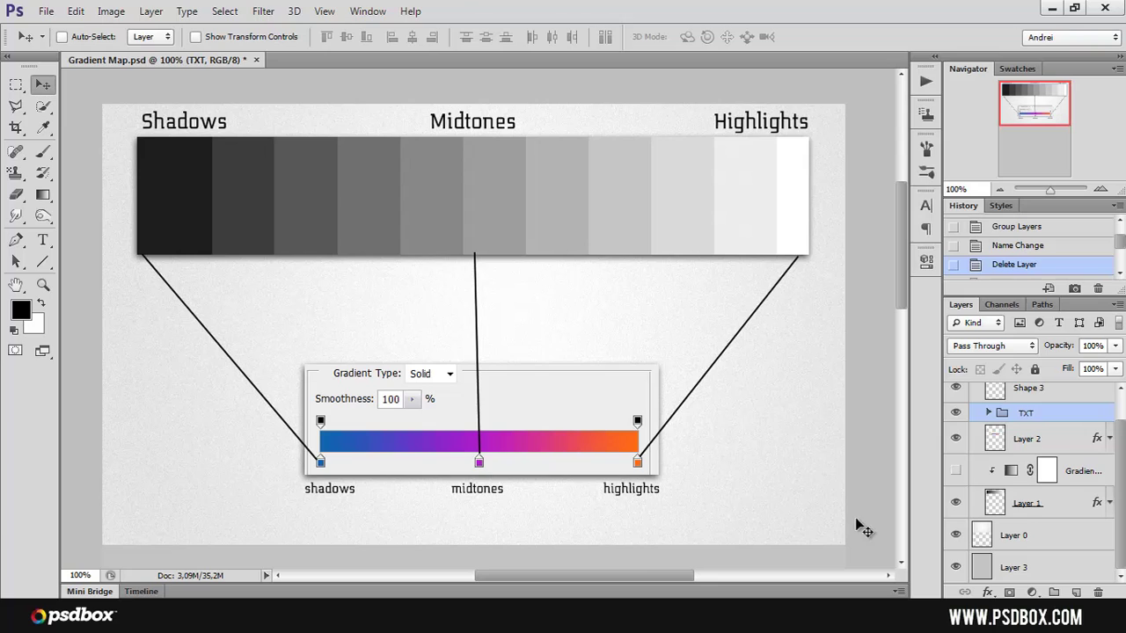
pyautogui.click(957, 471)
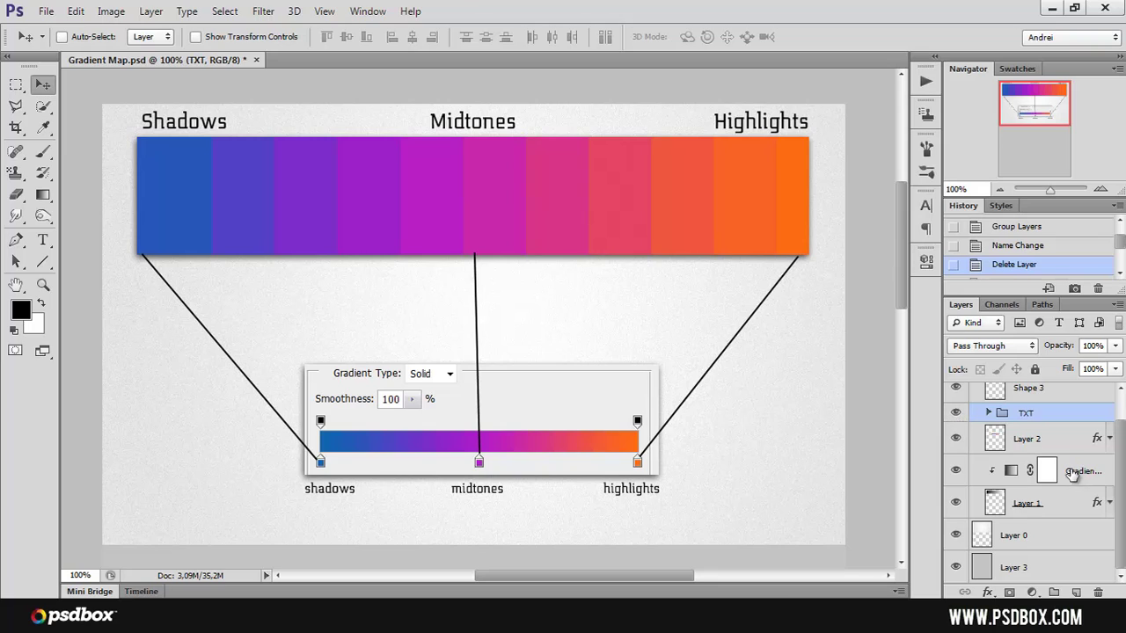
# Try the Violet, Orange and the Violet, Green, Orange presets on the tone bar's gradient map, and discard the changes
pyautogui.click(1016, 473)
pyautogui.doubleClick(1012, 473)
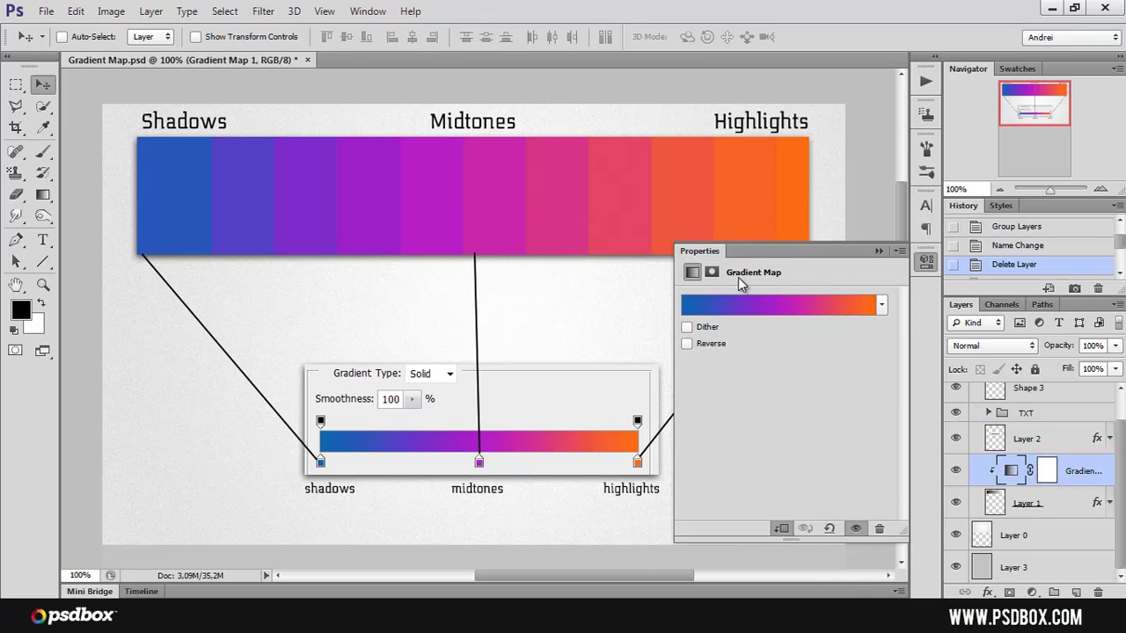
pyautogui.click(827, 312)
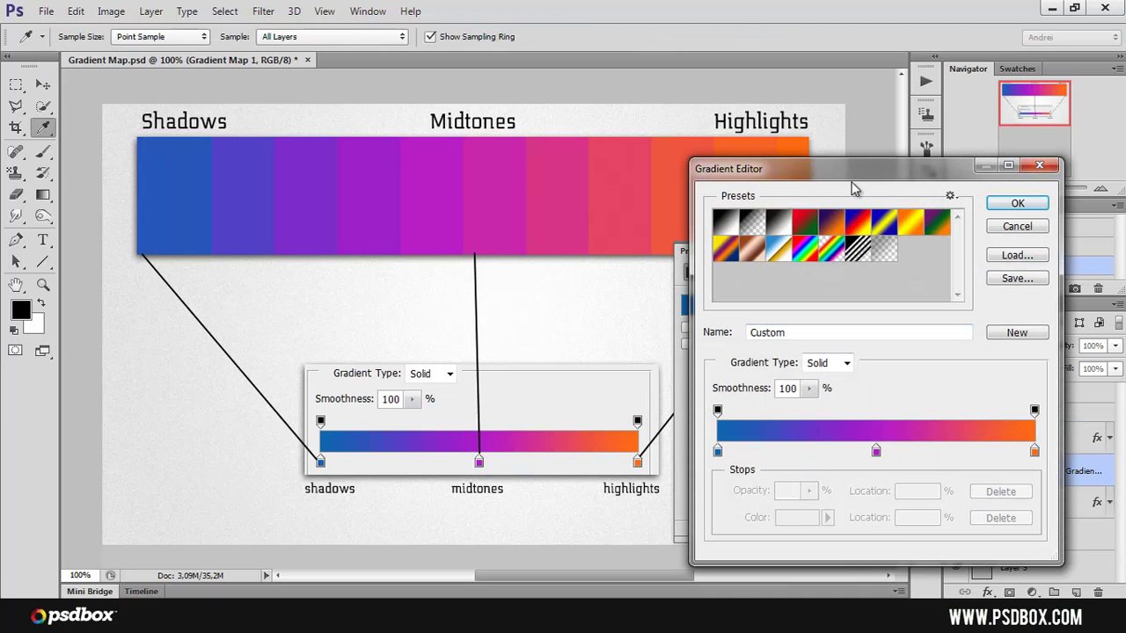
pyautogui.moveTo(852, 187); pyautogui.dragTo(855, 257)
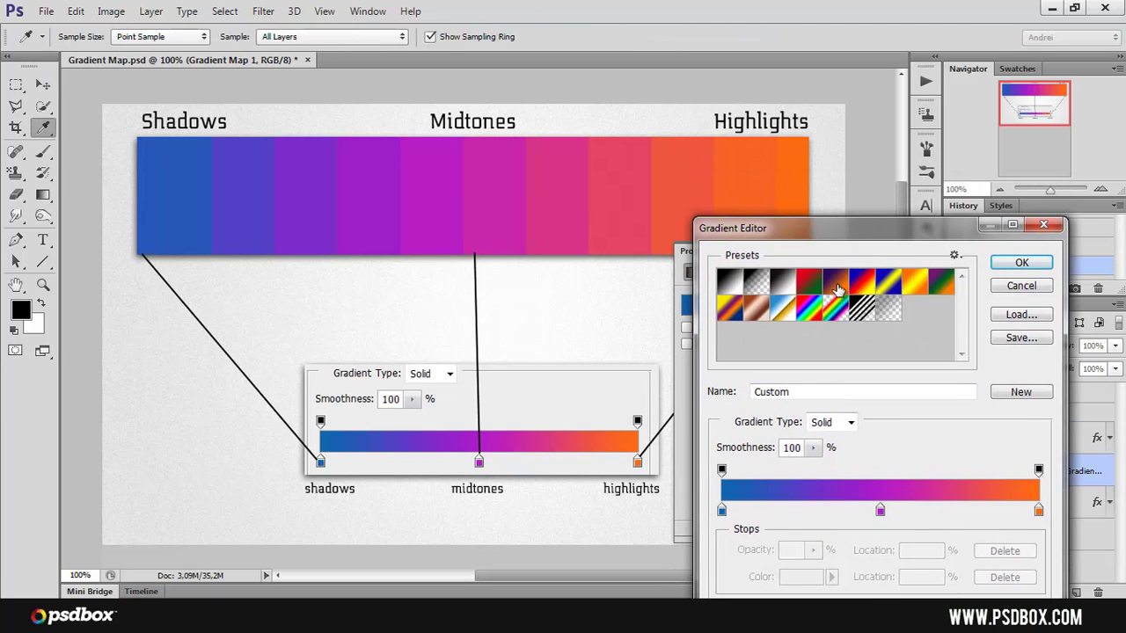
pyautogui.click(836, 286)
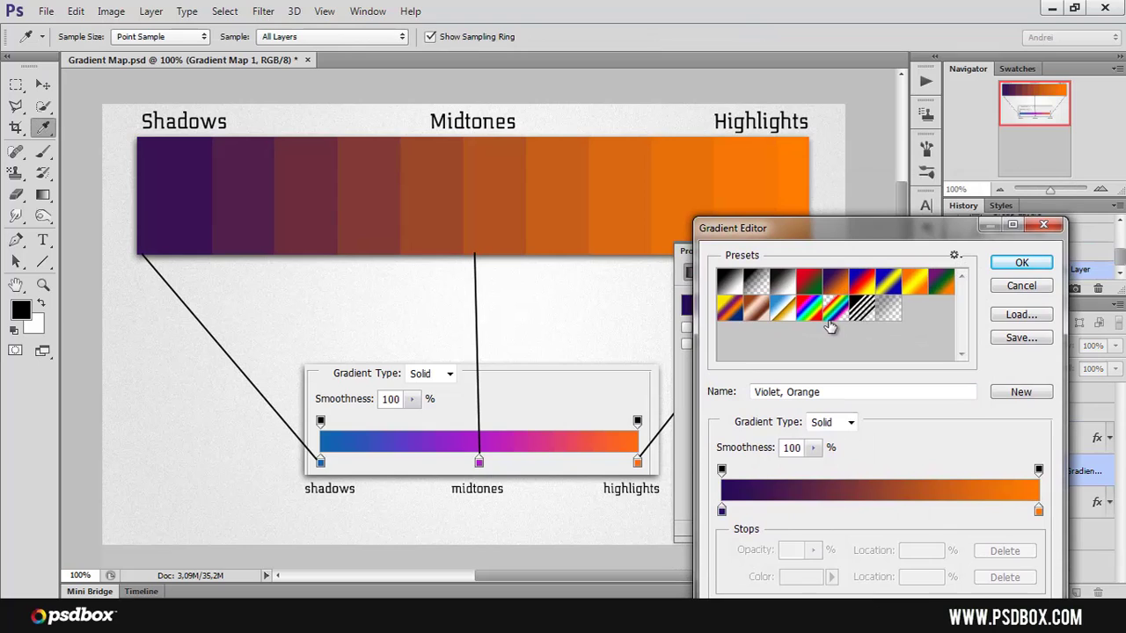
pyautogui.click(722, 510)
pyautogui.click(942, 286)
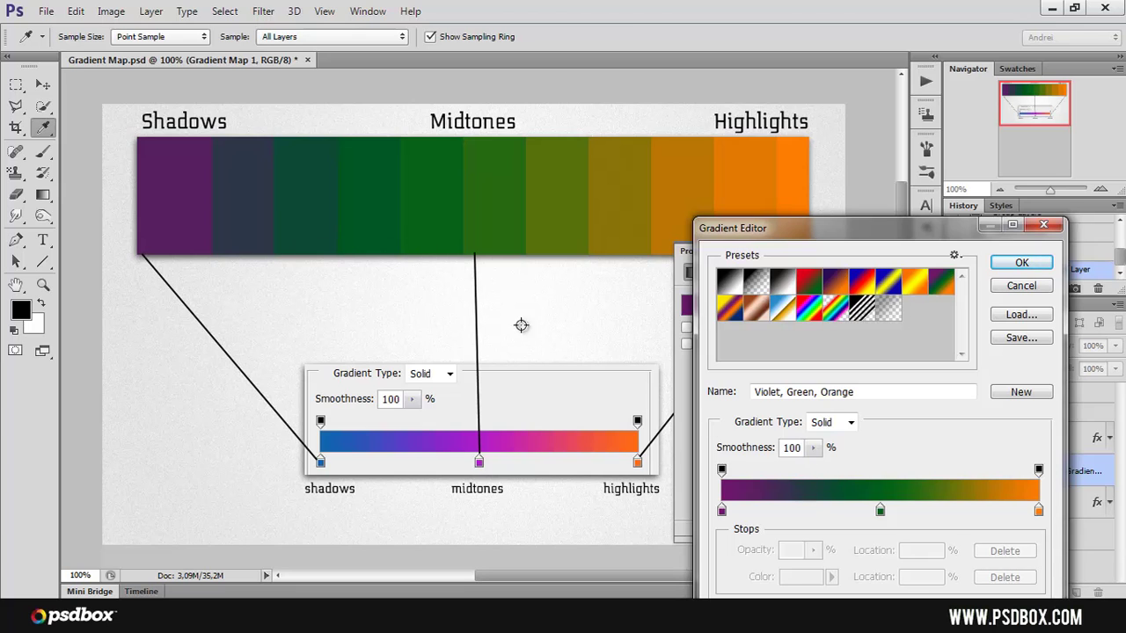
pyautogui.click(1034, 289)
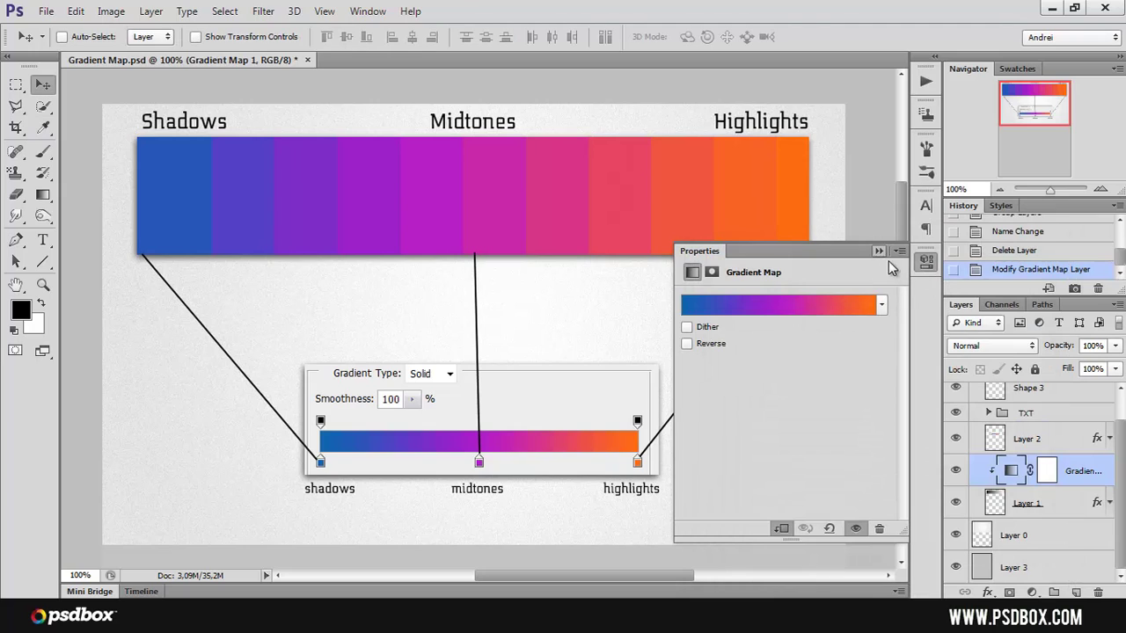
pyautogui.click(878, 250)
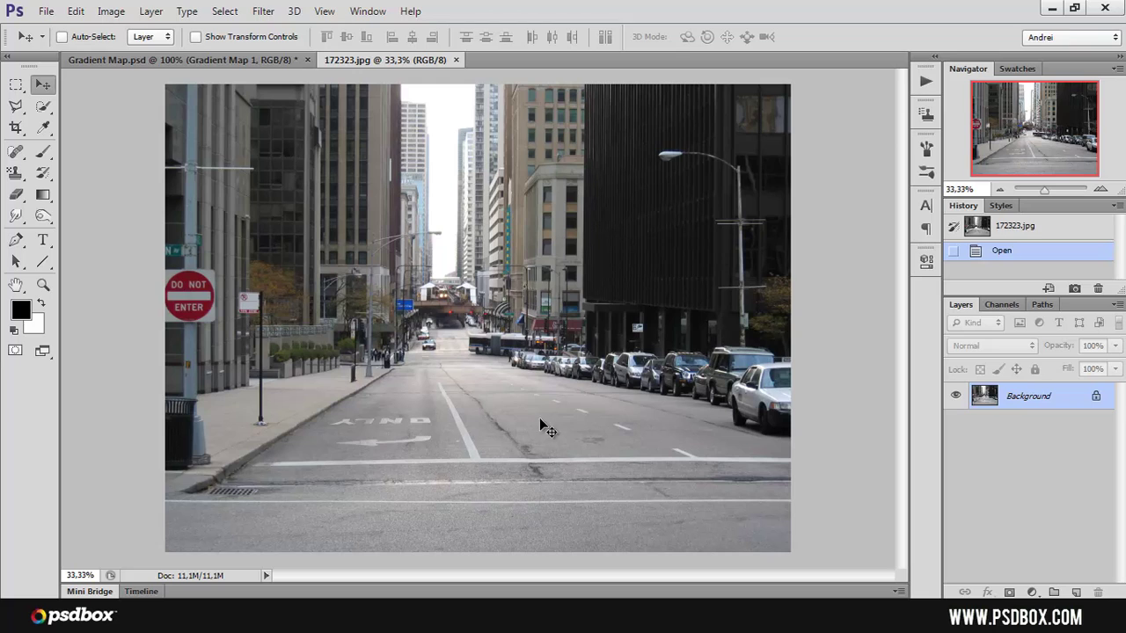
# Add a Gradient Map adjustment layer above the street photo using the Blue, Red, Yellow preset
pyautogui.click(1033, 592)
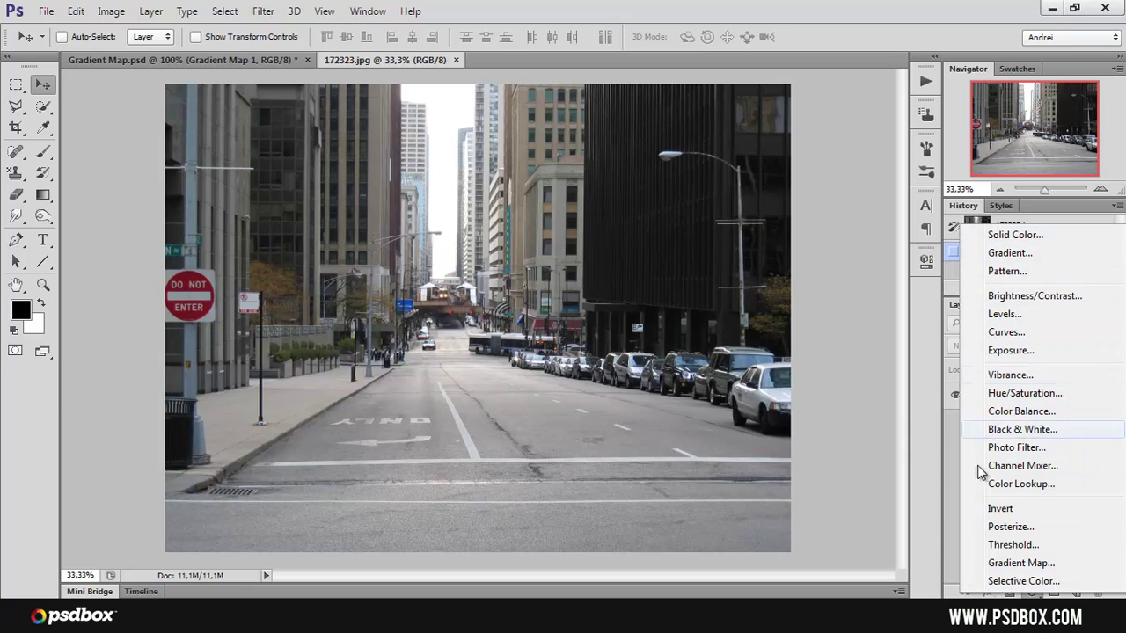
pyautogui.click(943, 516)
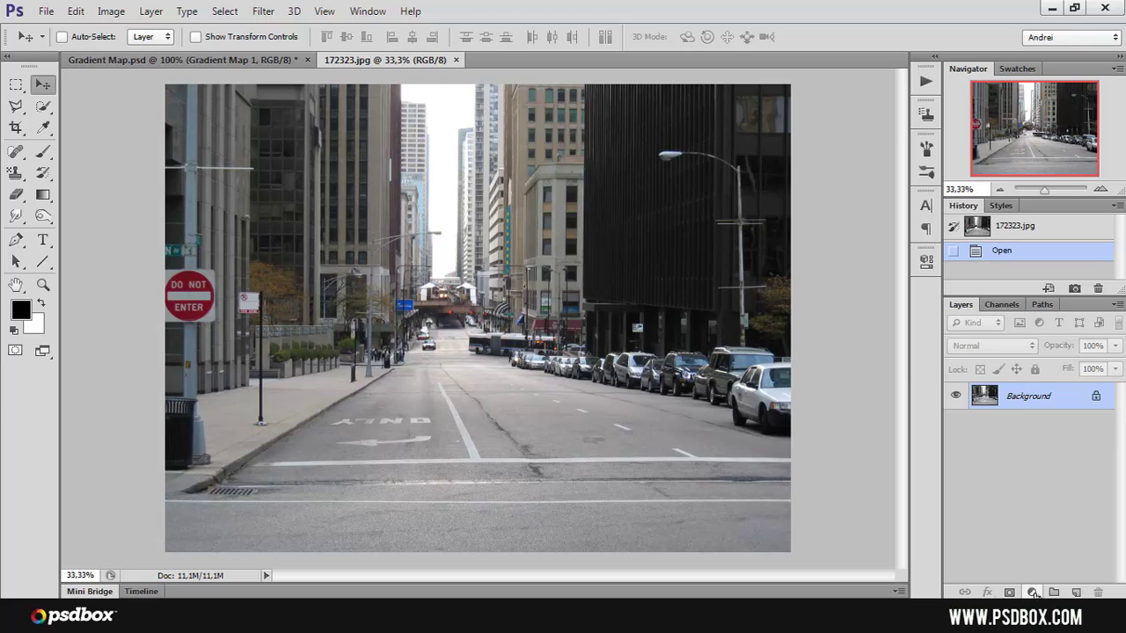
pyautogui.click(1034, 592)
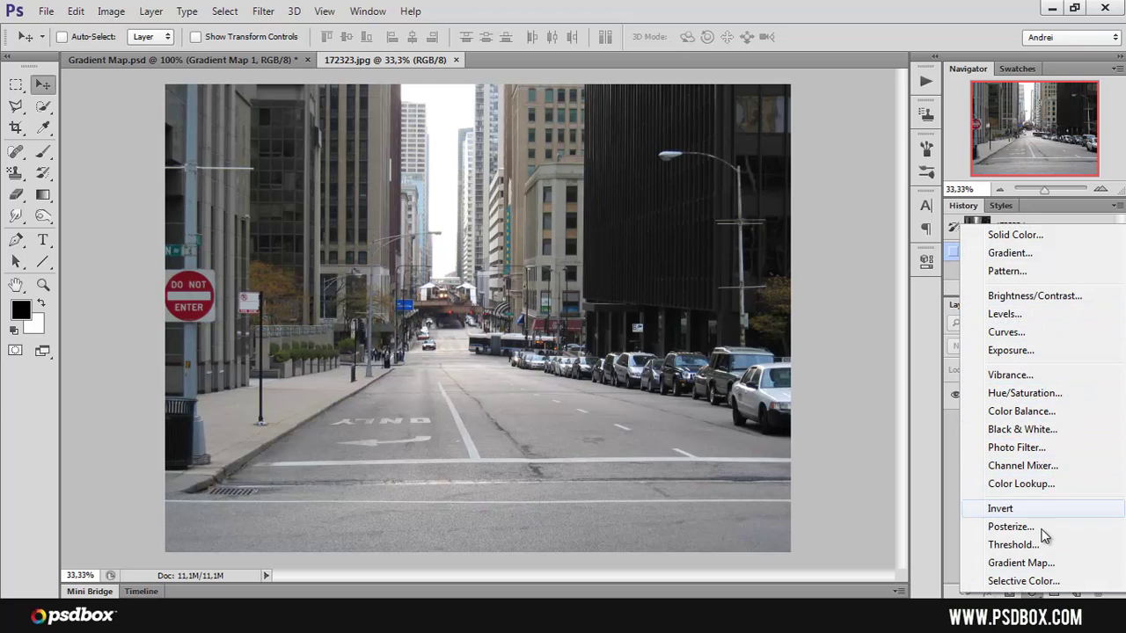
pyautogui.click(1031, 564)
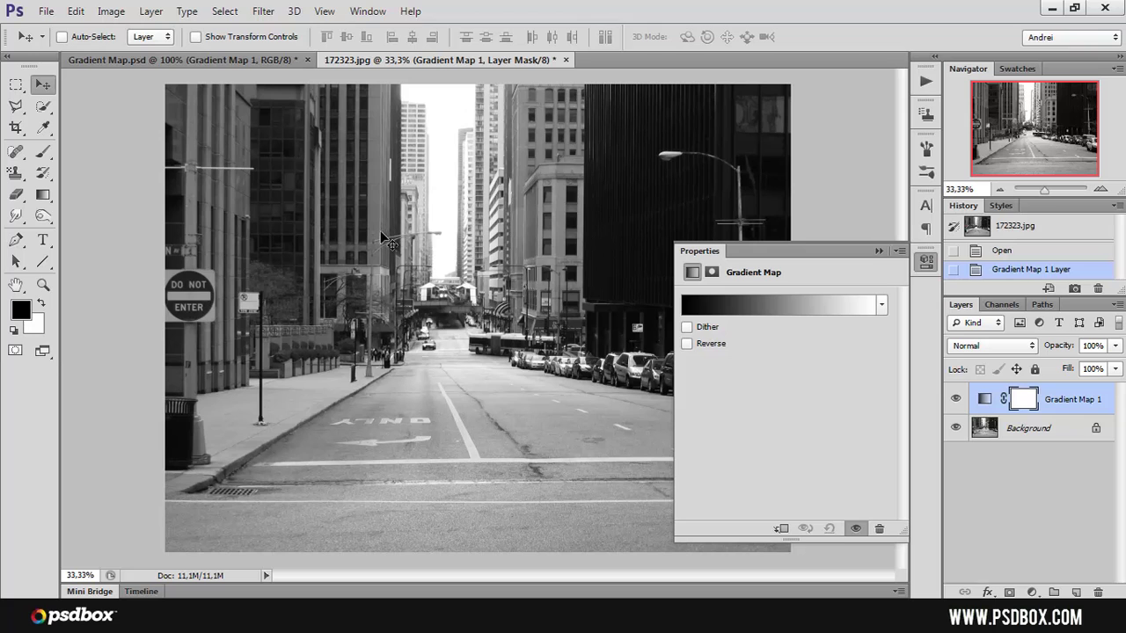
pyautogui.click(771, 311)
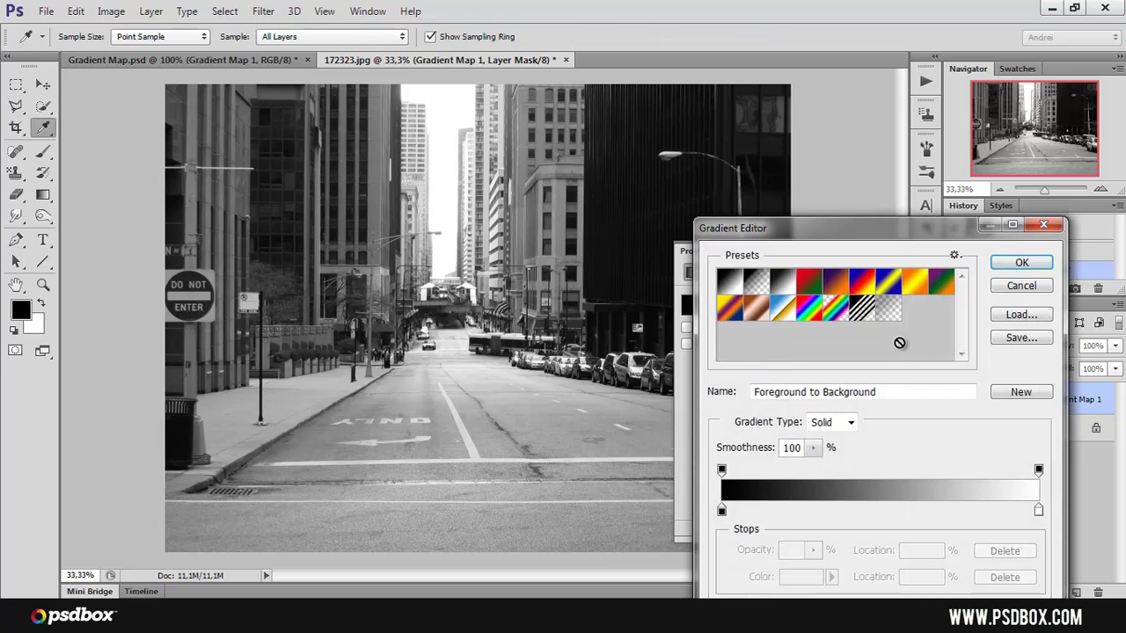
pyautogui.click(863, 289)
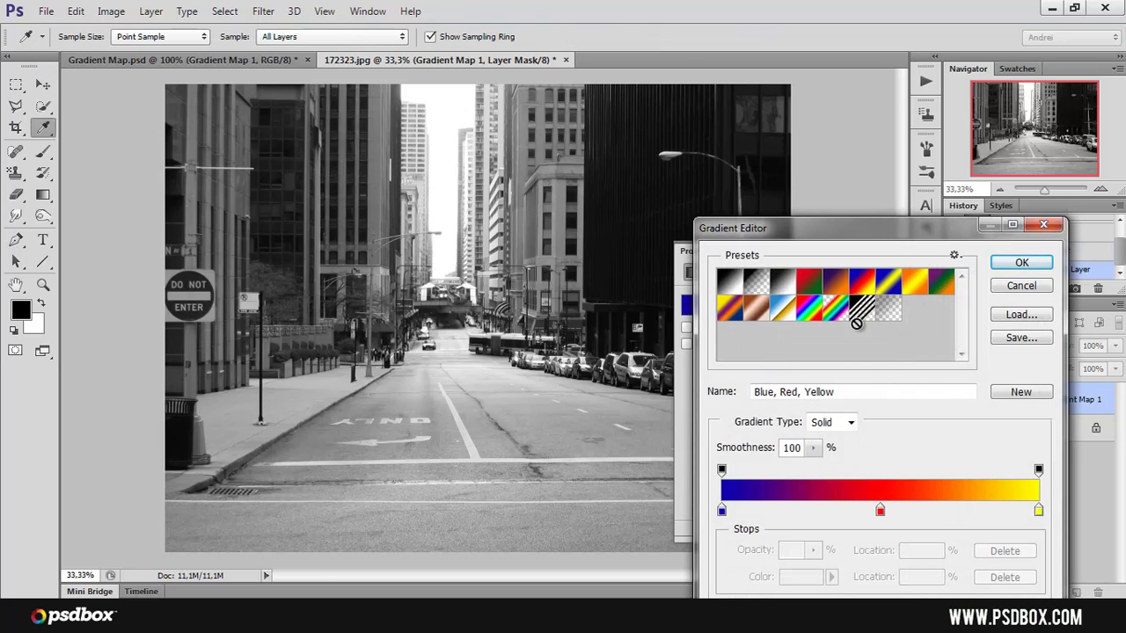
pyautogui.click(1016, 264)
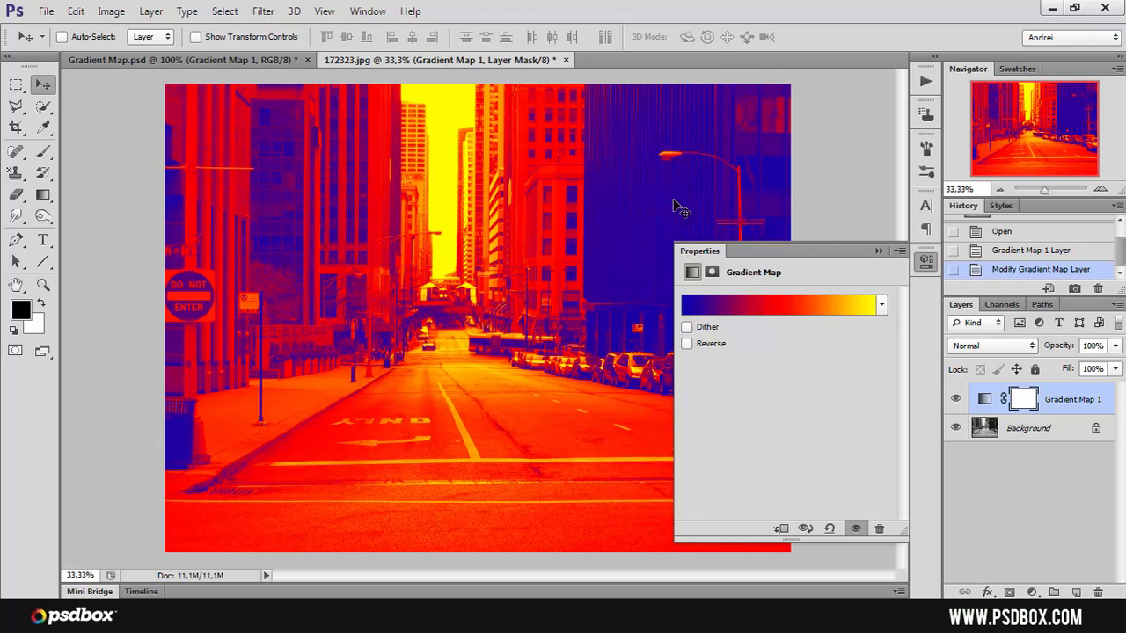
# Compare the street photo with and without the Gradient Map 1 layer, leaving the layer visible
pyautogui.click(955, 400)
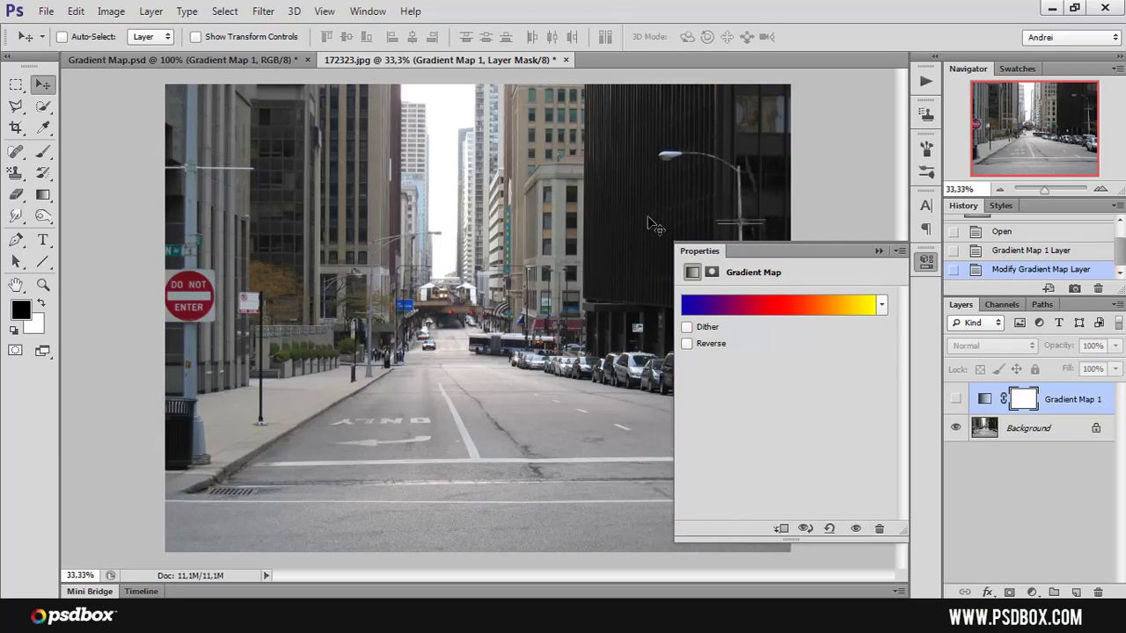
pyautogui.click(956, 399)
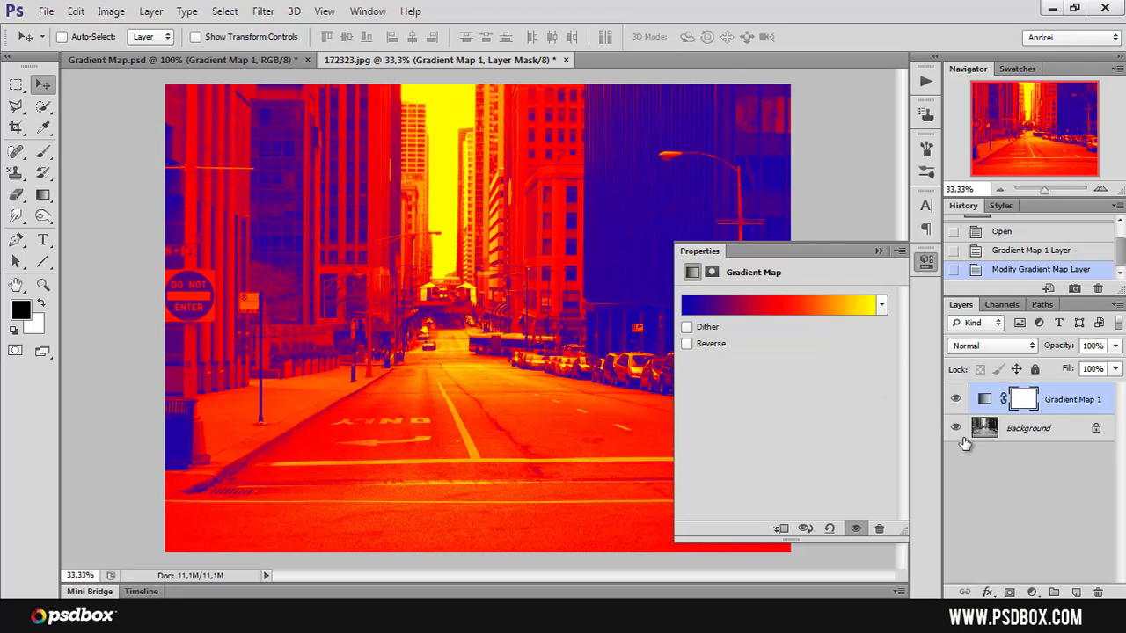
pyautogui.click(955, 400)
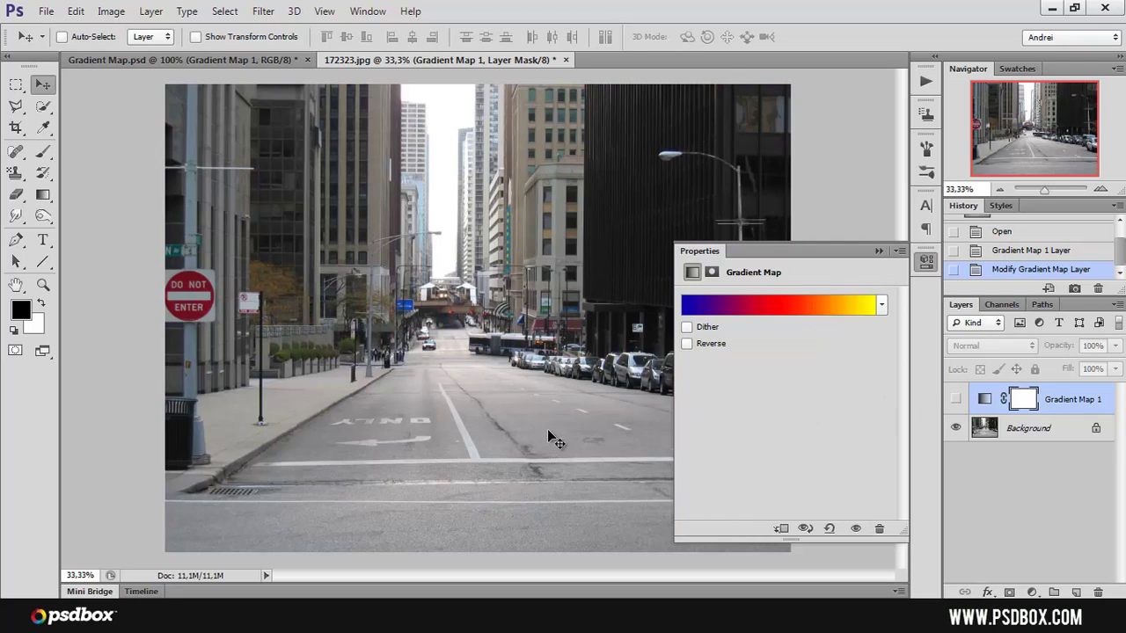
pyautogui.click(955, 400)
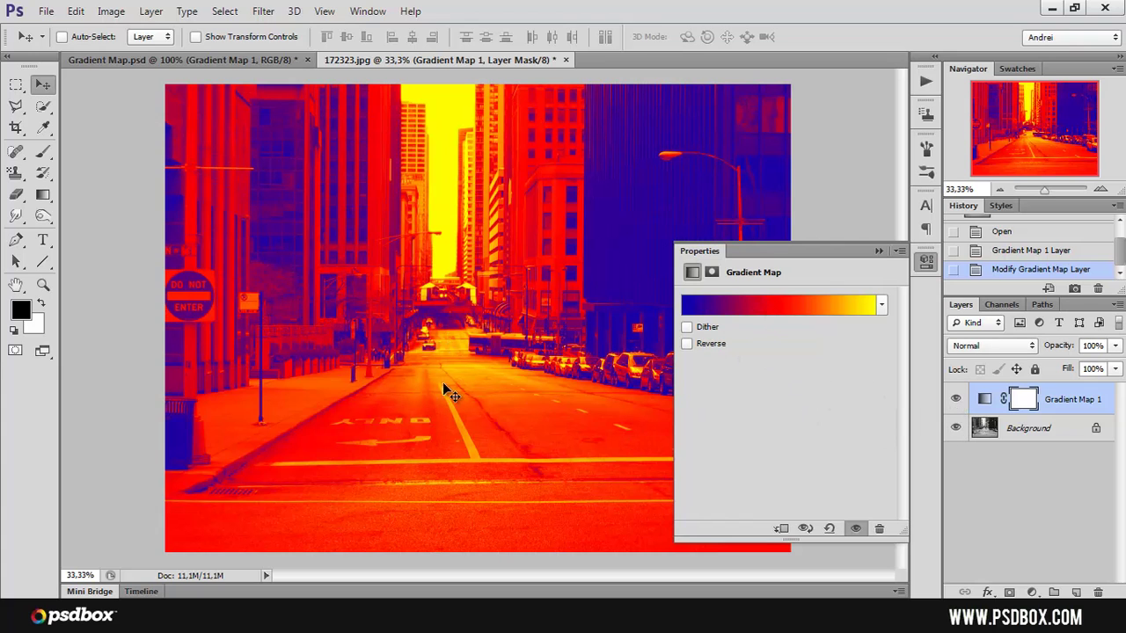
pyautogui.click(955, 399)
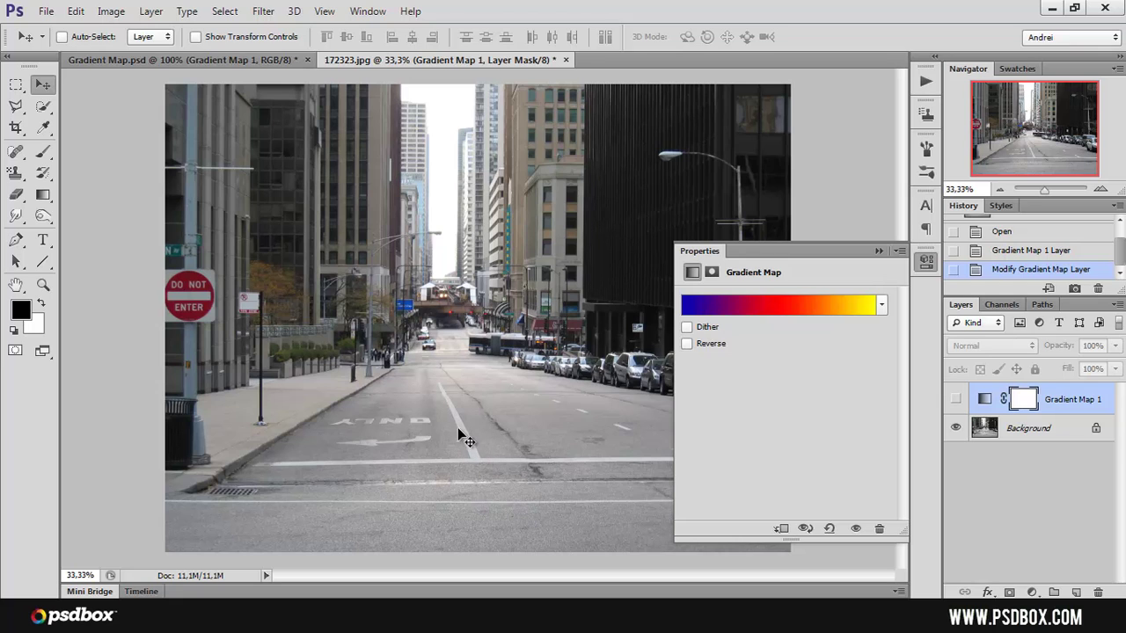
pyautogui.click(955, 400)
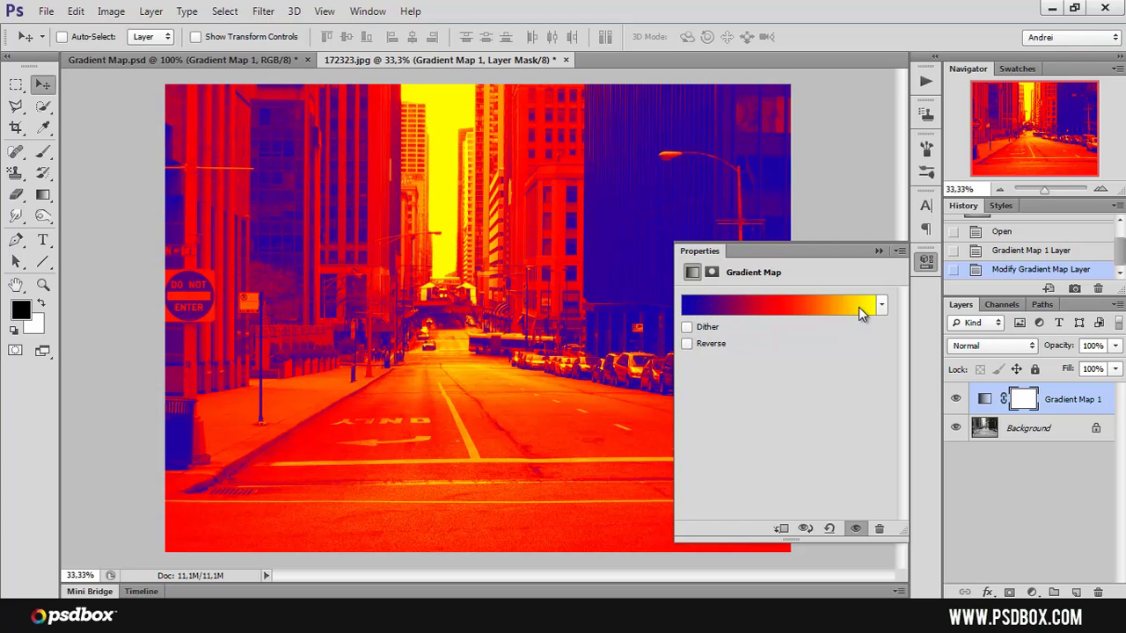
# Try reversing the gradient map's colours, restore their original direction and collapse the adjustment's settings
pyautogui.click(687, 345)
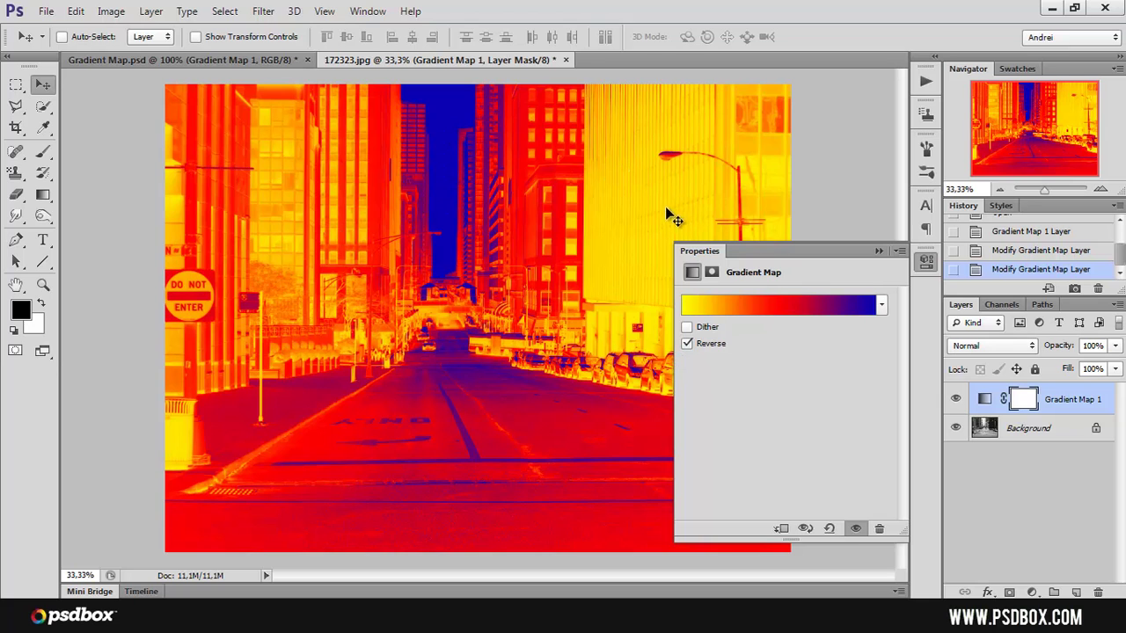
pyautogui.click(687, 344)
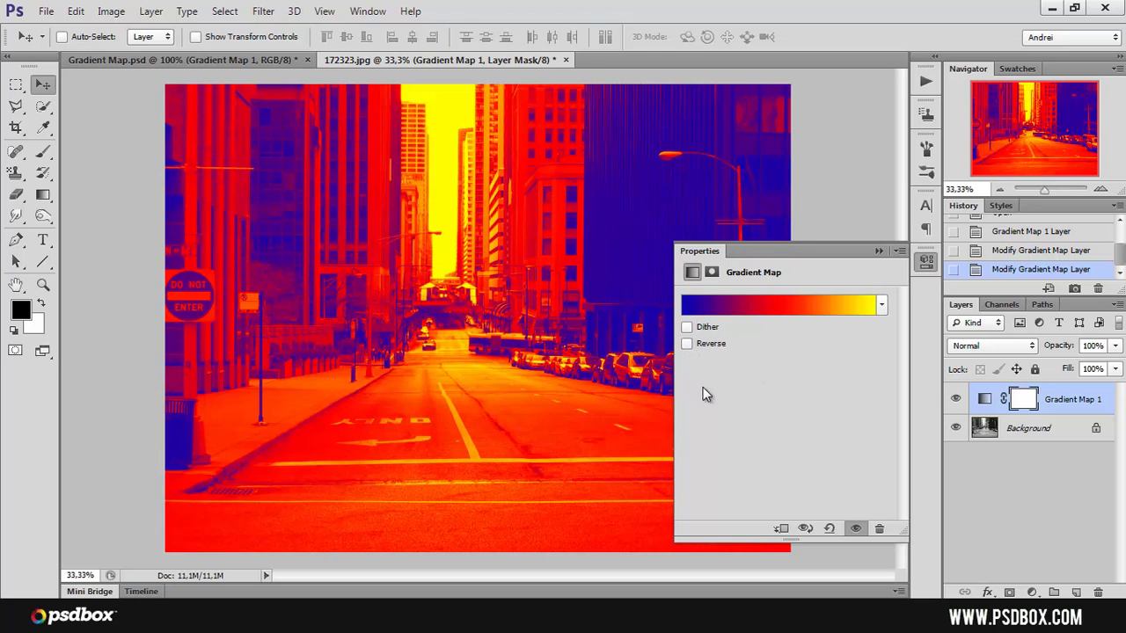
pyautogui.click(688, 347)
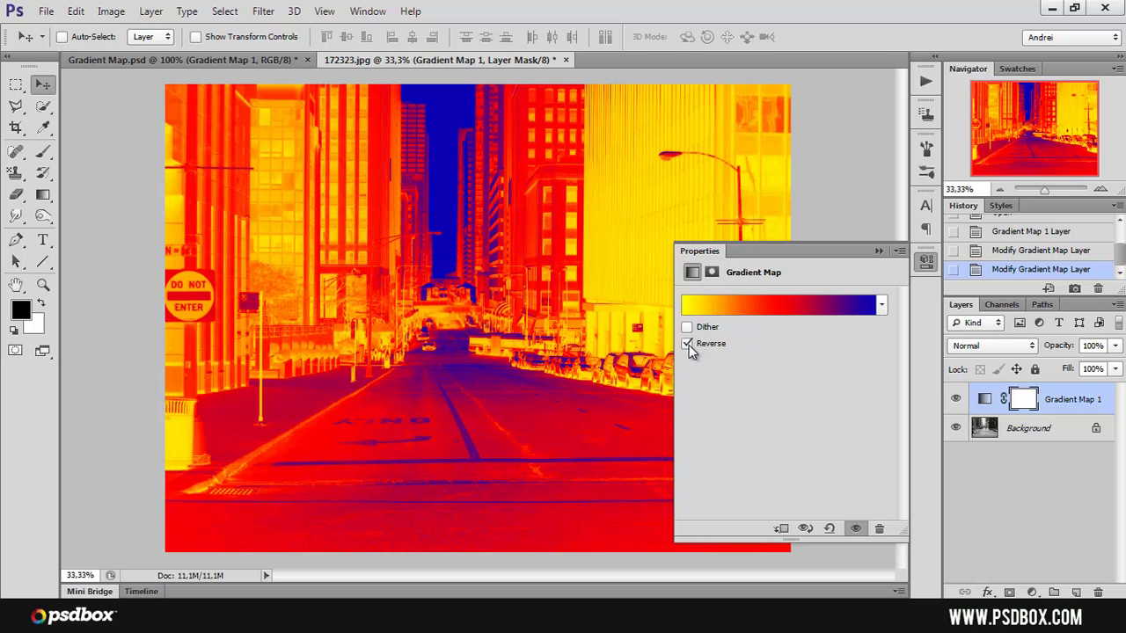
pyautogui.click(689, 346)
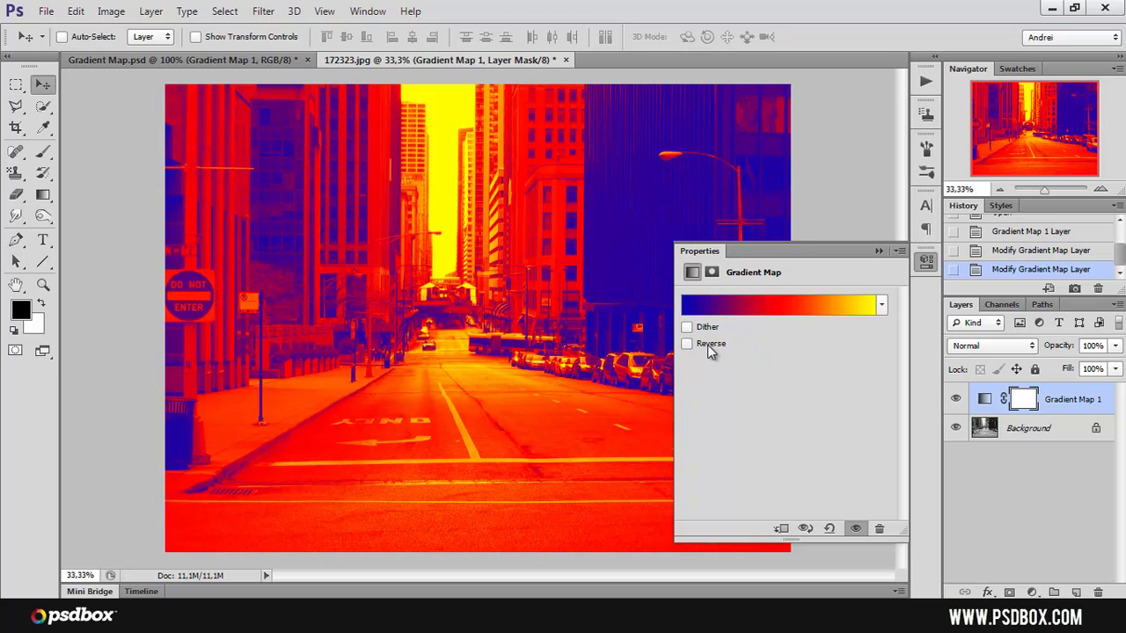
pyautogui.click(879, 252)
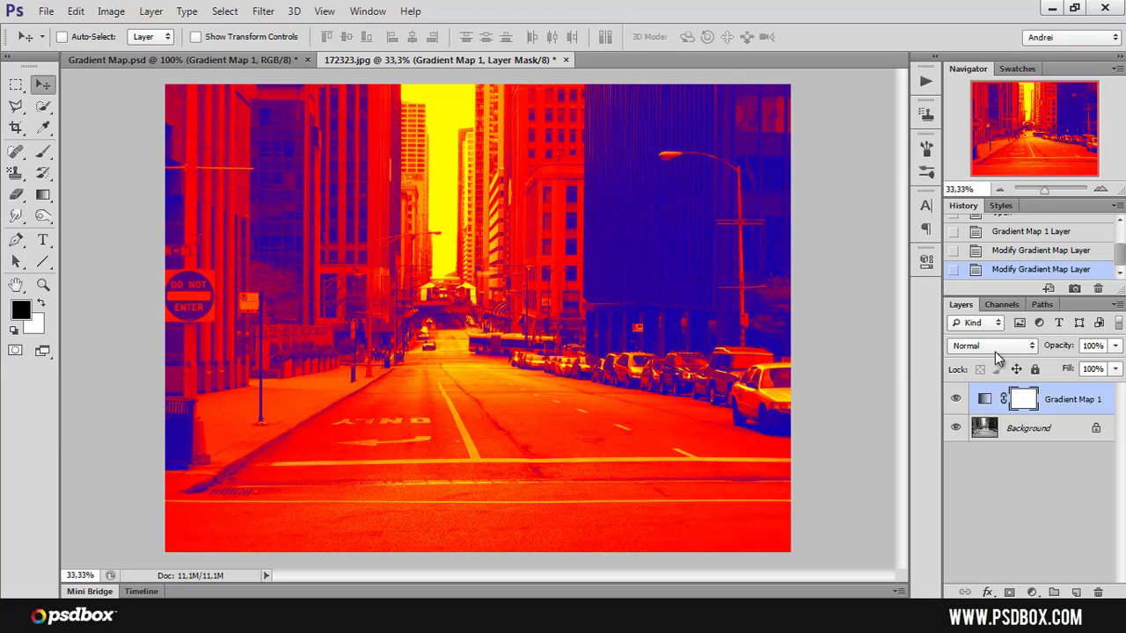
# Try Screen blending on the Gradient Map 1 layer, settle on Soft Light and compare it with the original photo
pyautogui.click(1018, 346)
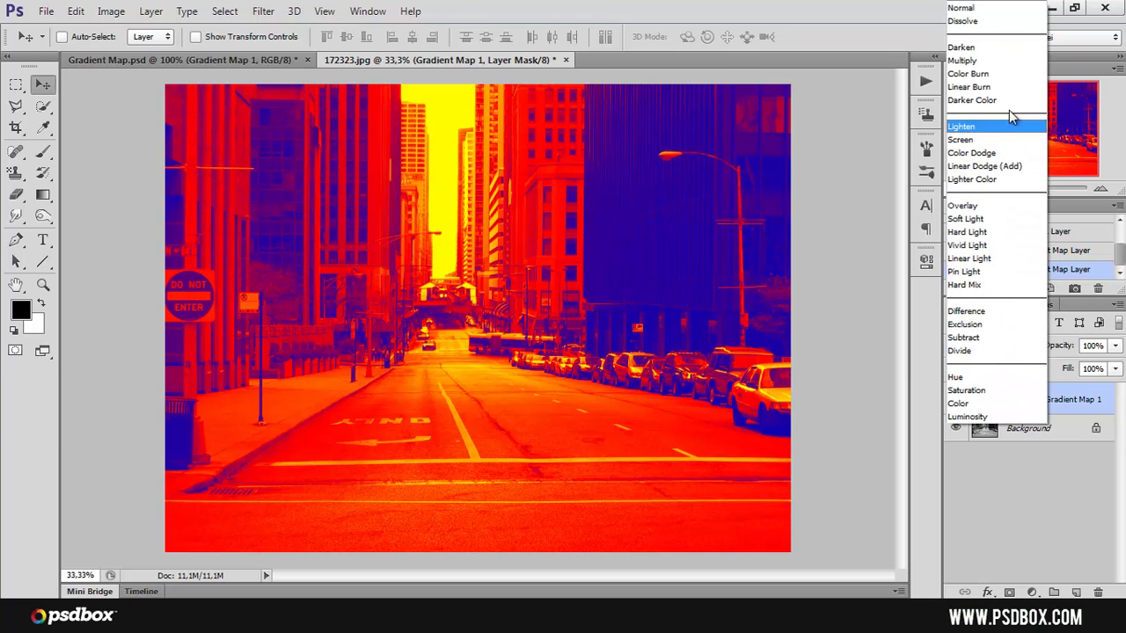
pyautogui.click(961, 139)
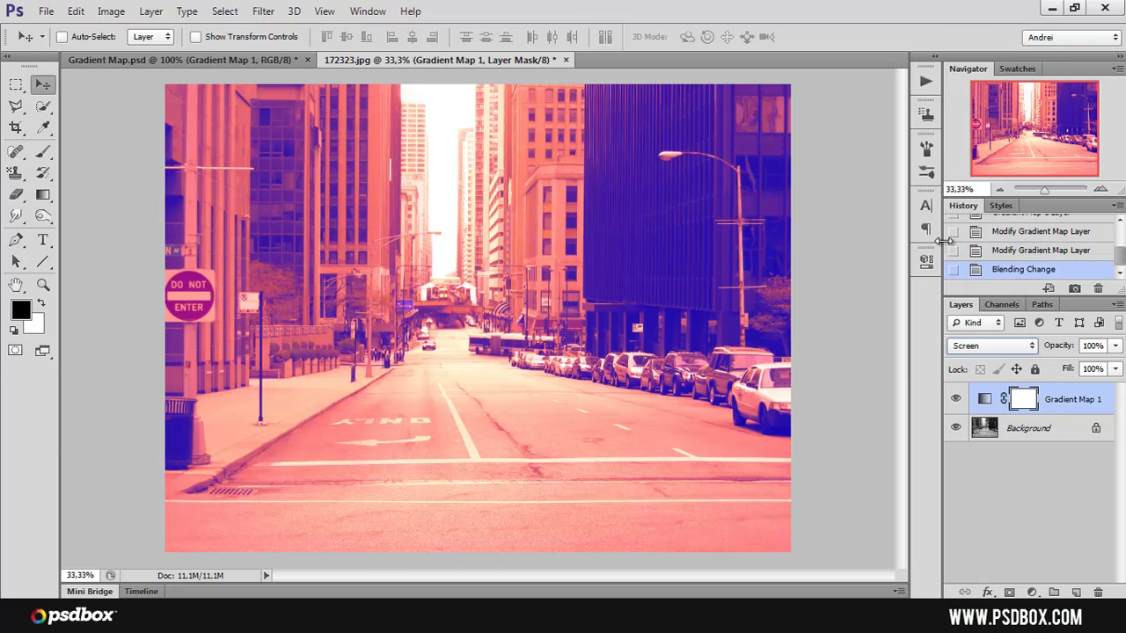
pyautogui.click(994, 344)
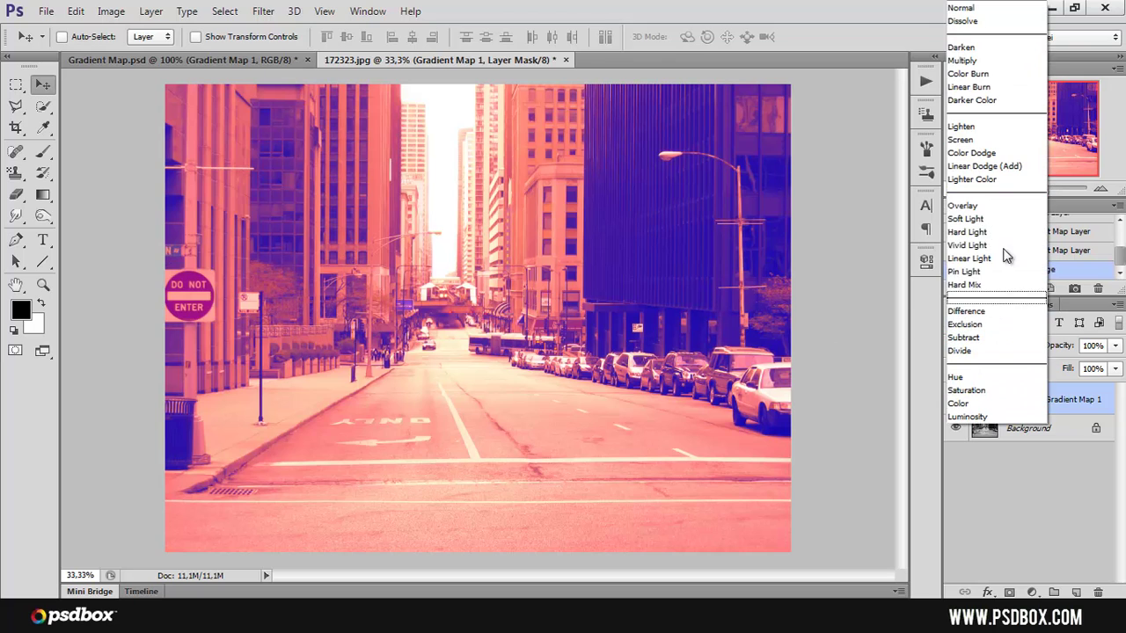
pyautogui.click(974, 219)
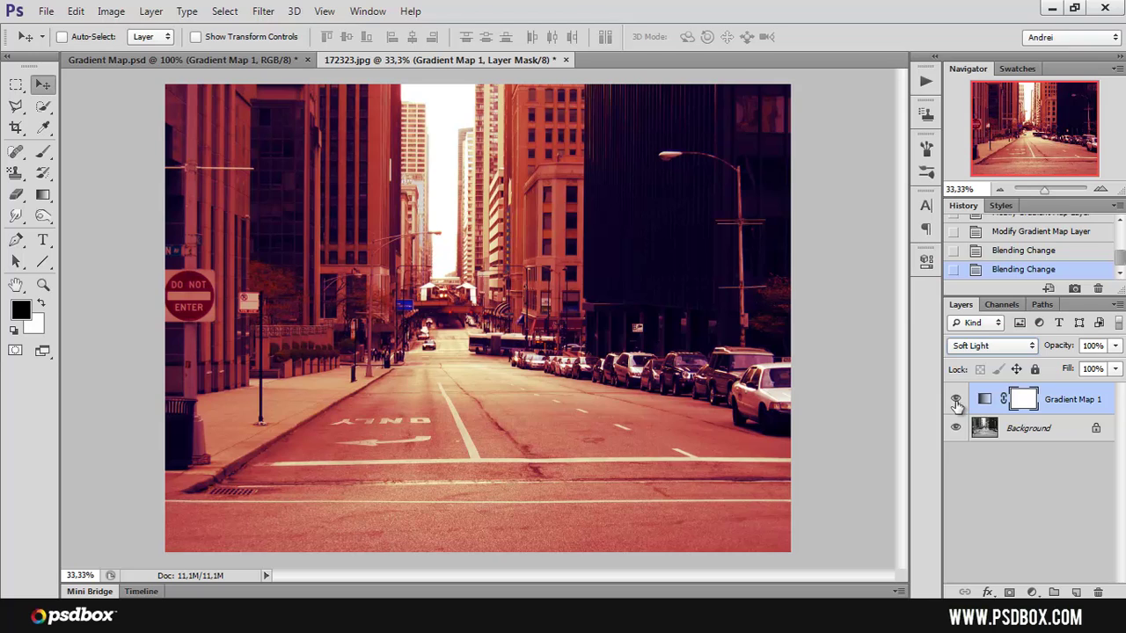
pyautogui.click(955, 400)
pyautogui.click(957, 405)
# Change the Gradient Map 1 adjustment to the Violet, Green, Orange preset
pyautogui.doubleClick(983, 402)
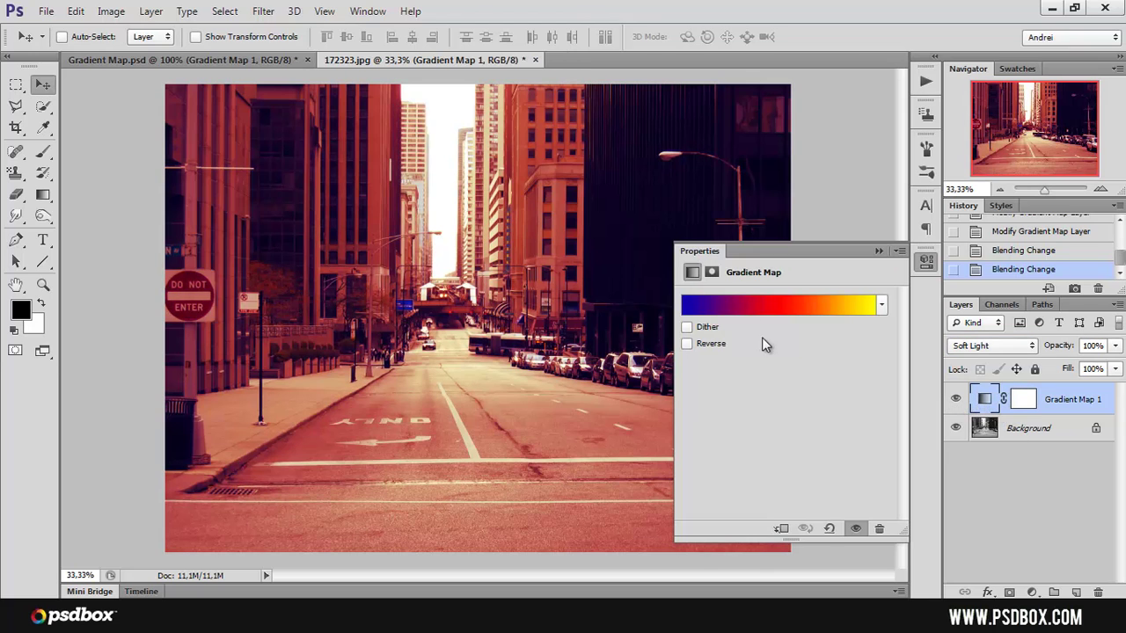
pyautogui.click(775, 304)
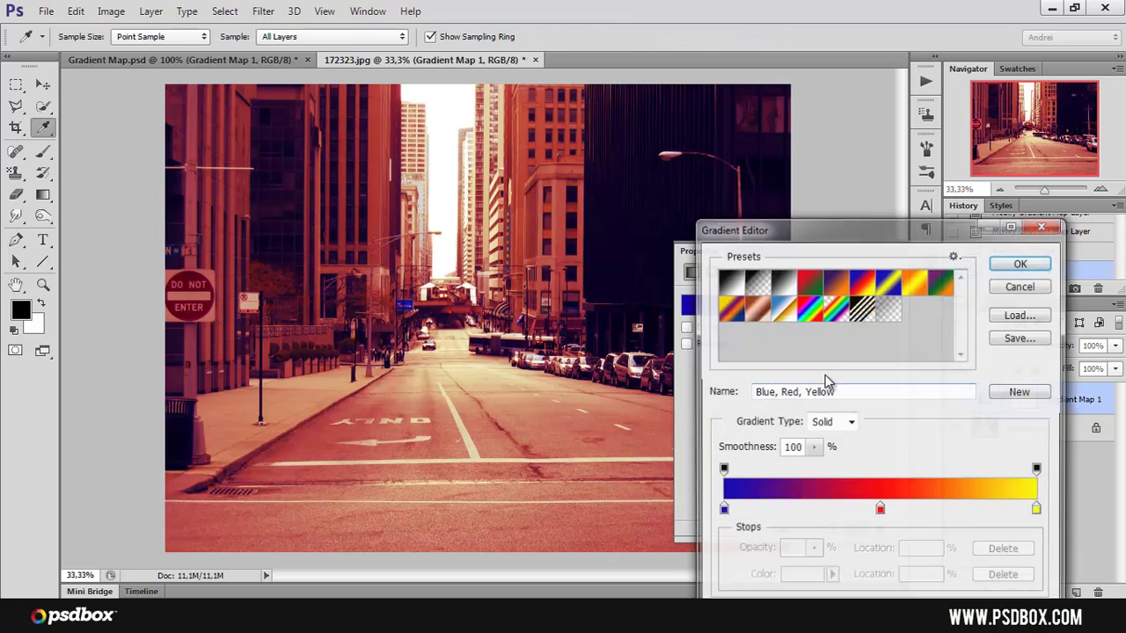
pyautogui.click(943, 285)
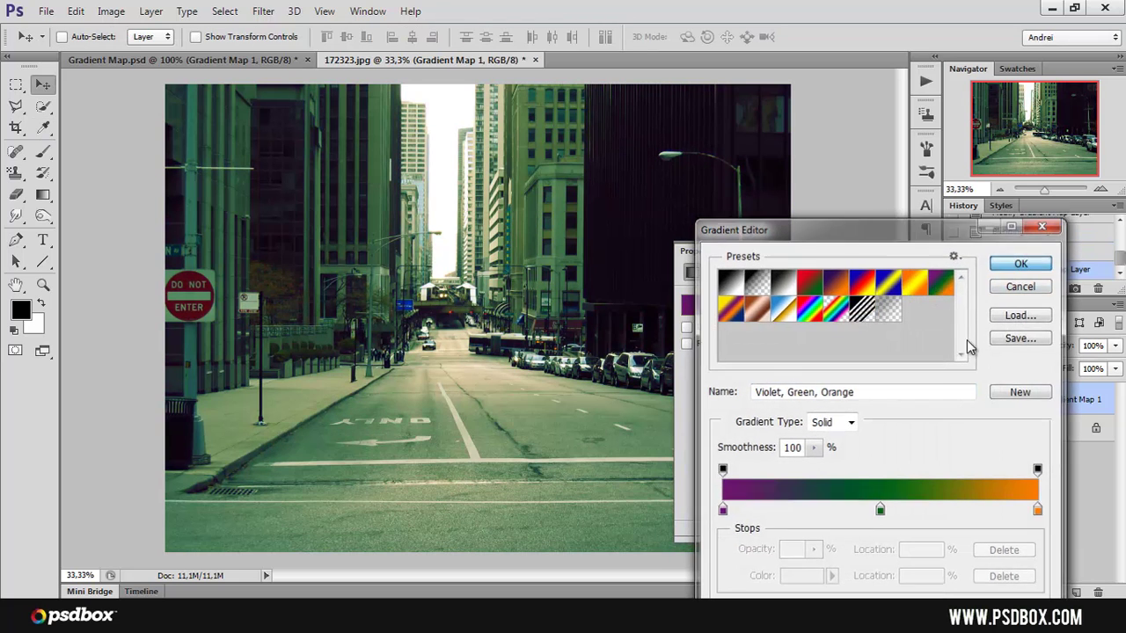
pyautogui.press('Return')
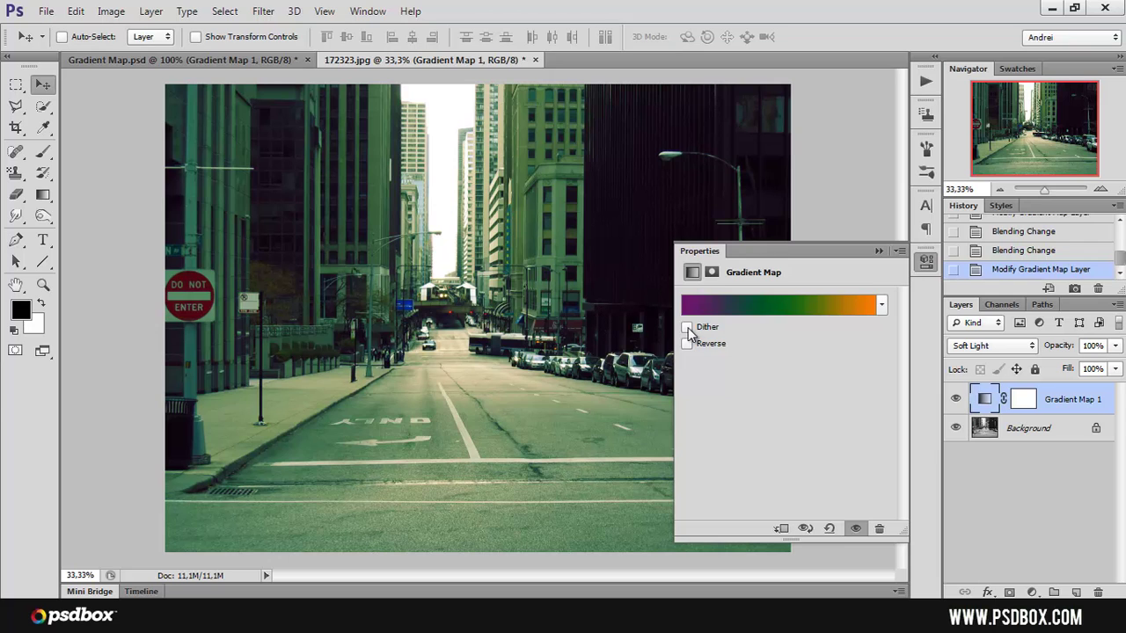
# Compare the Violet, Green, Orange grading with the original photo and collapse the adjustment's settings
pyautogui.click(955, 401)
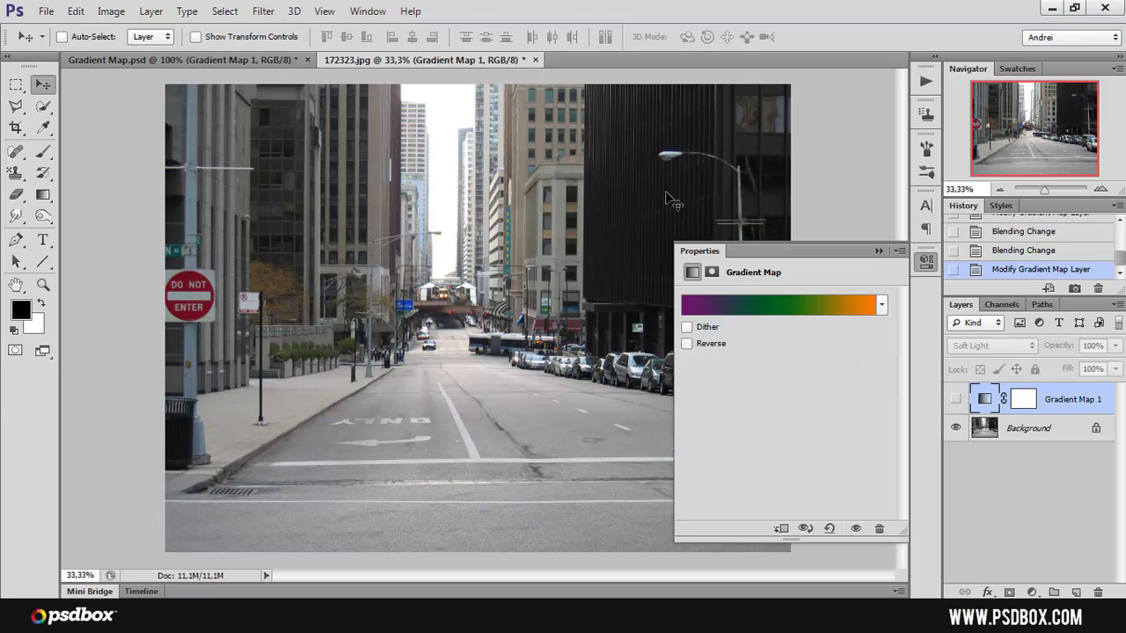
pyautogui.click(955, 400)
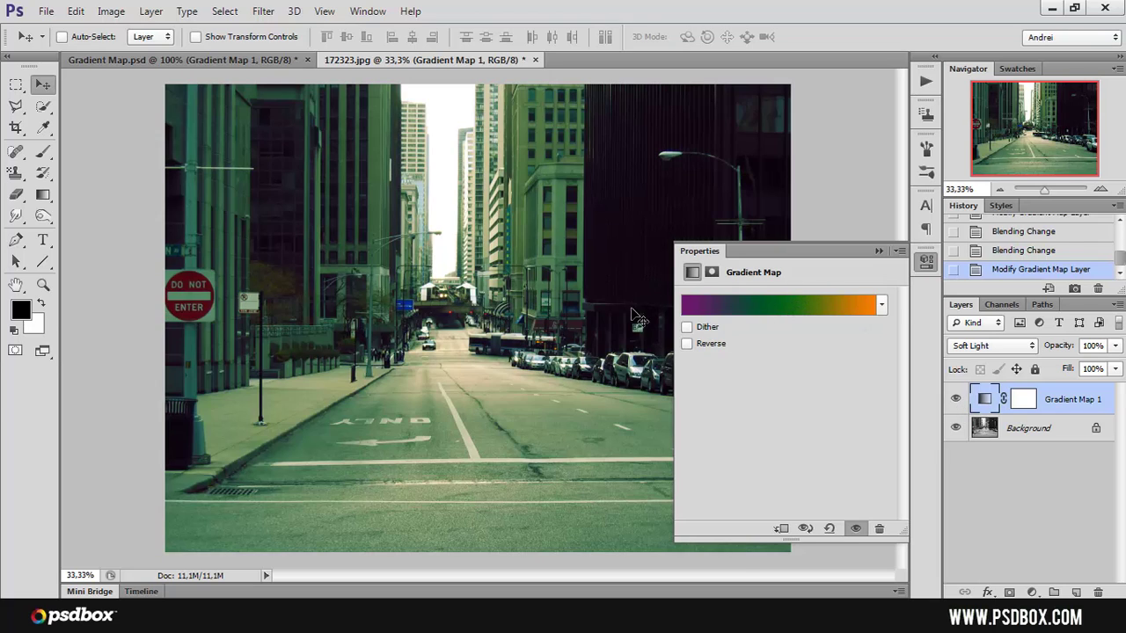
pyautogui.click(878, 252)
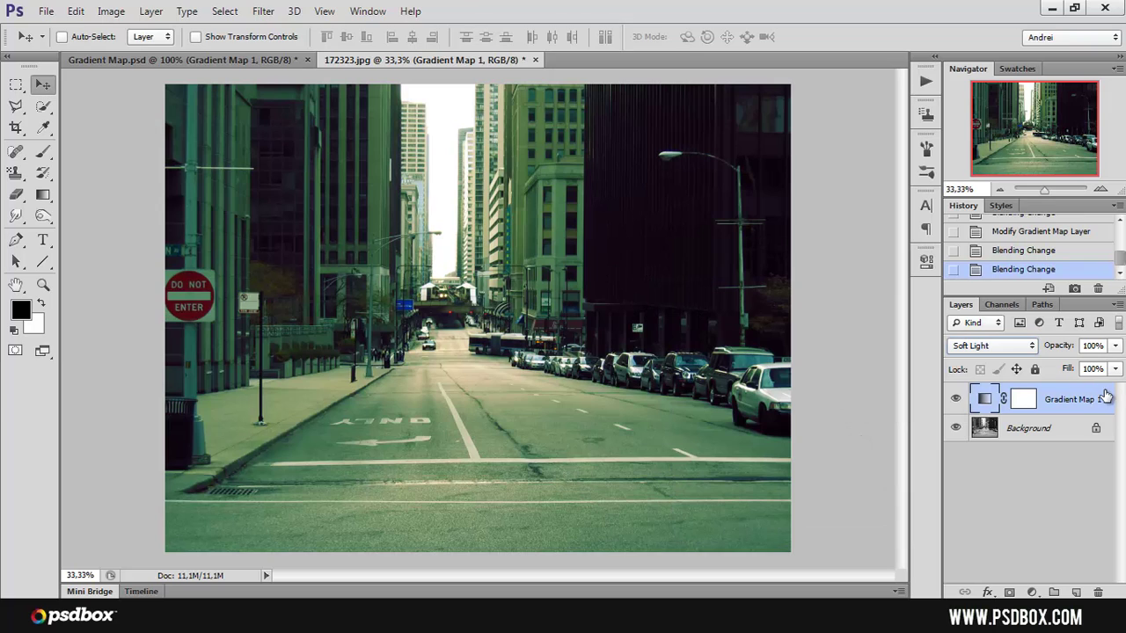
# Set the Gradient Map 1 layer's blending mode back to Normal and hide the layer
pyautogui.moveTo(1104, 400); pyautogui.dragTo(1098, 432)
pyautogui.click(993, 345)
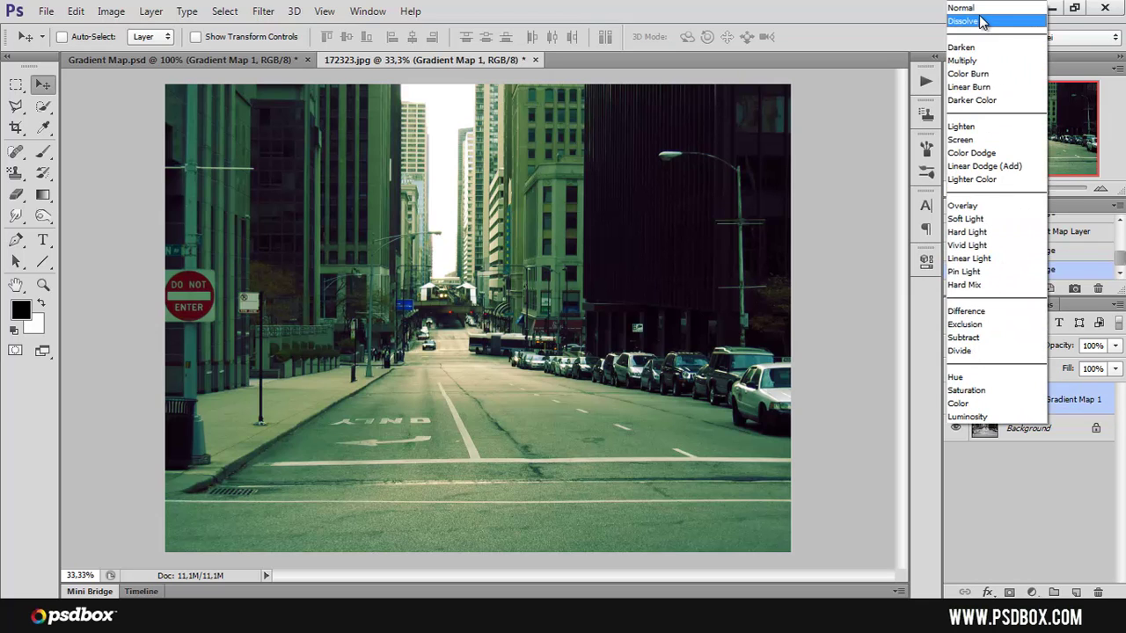
pyautogui.click(976, 21)
pyautogui.click(975, 346)
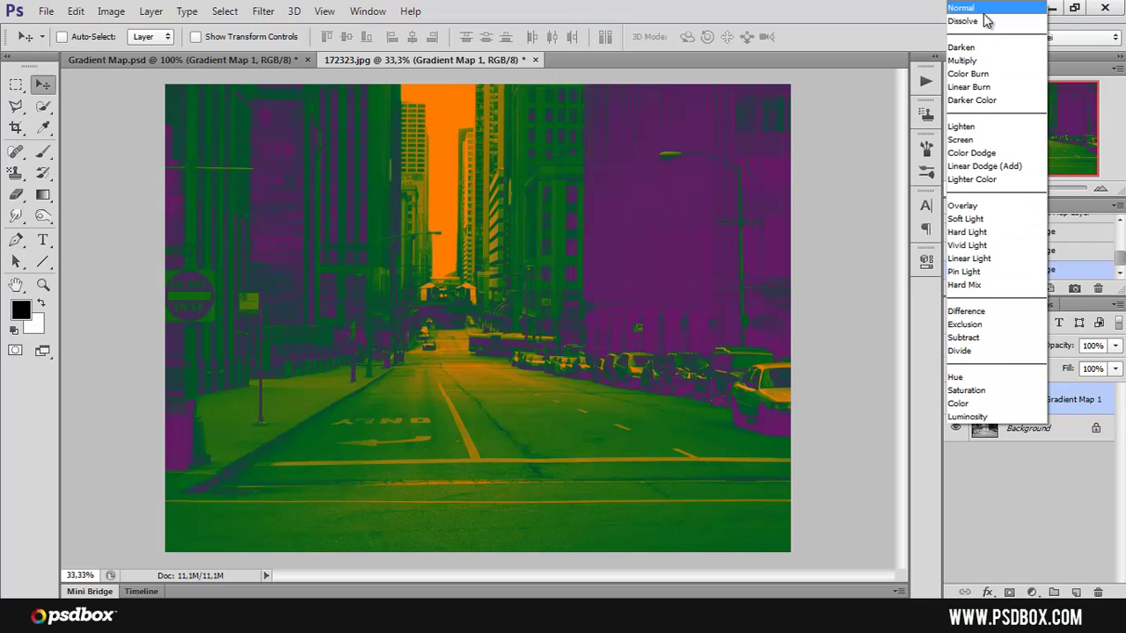
pyautogui.click(981, 11)
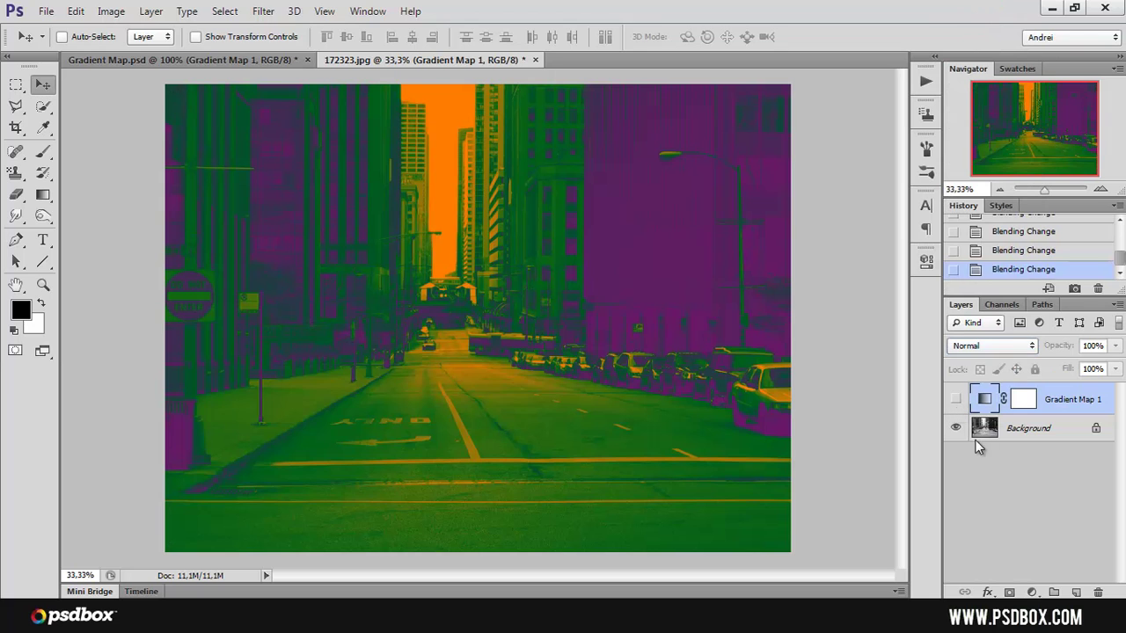
pyautogui.click(955, 399)
# Add a Gradient fill layer above the hidden gradient map using the Violet, Green, Orange preset
pyautogui.click(1033, 591)
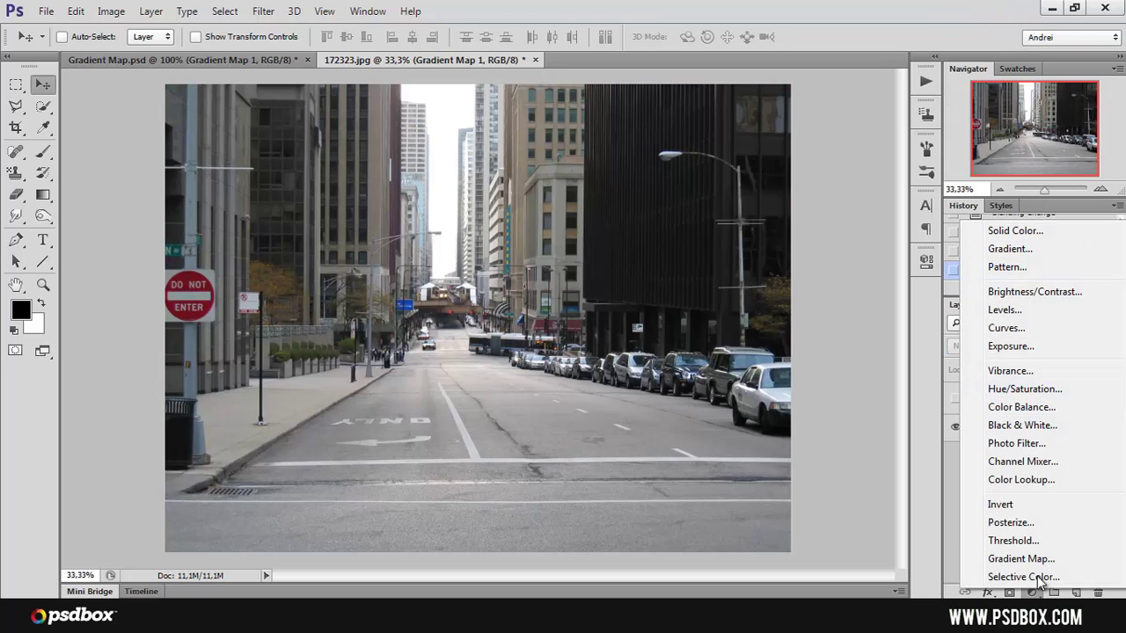
pyautogui.click(1030, 247)
pyautogui.moveTo(977, 261); pyautogui.dragTo(845, 258)
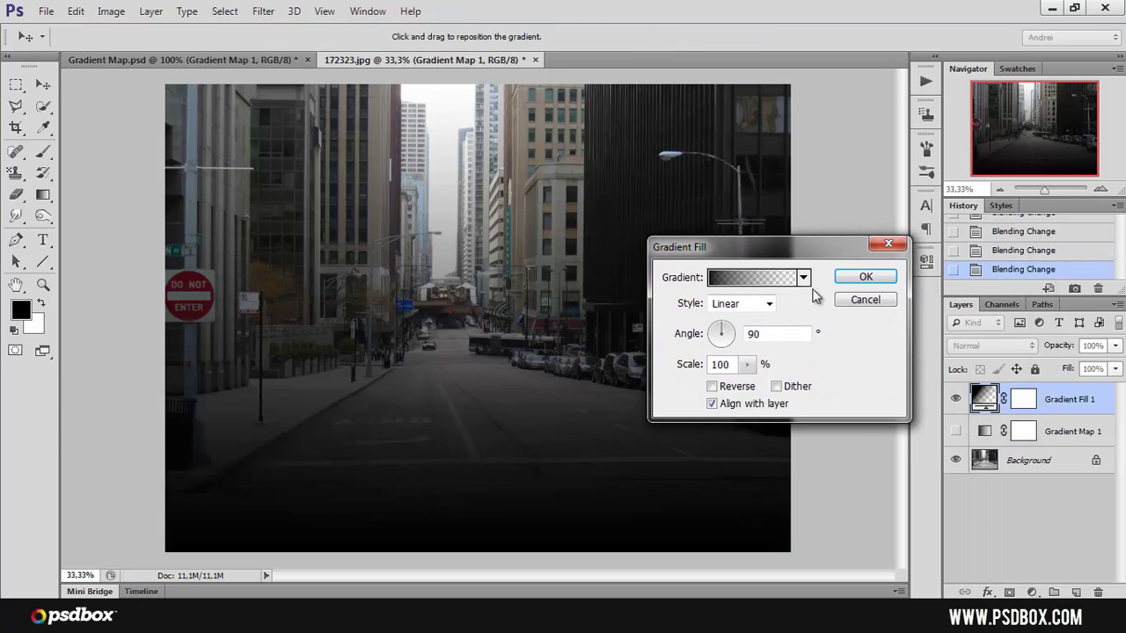
pyautogui.click(787, 280)
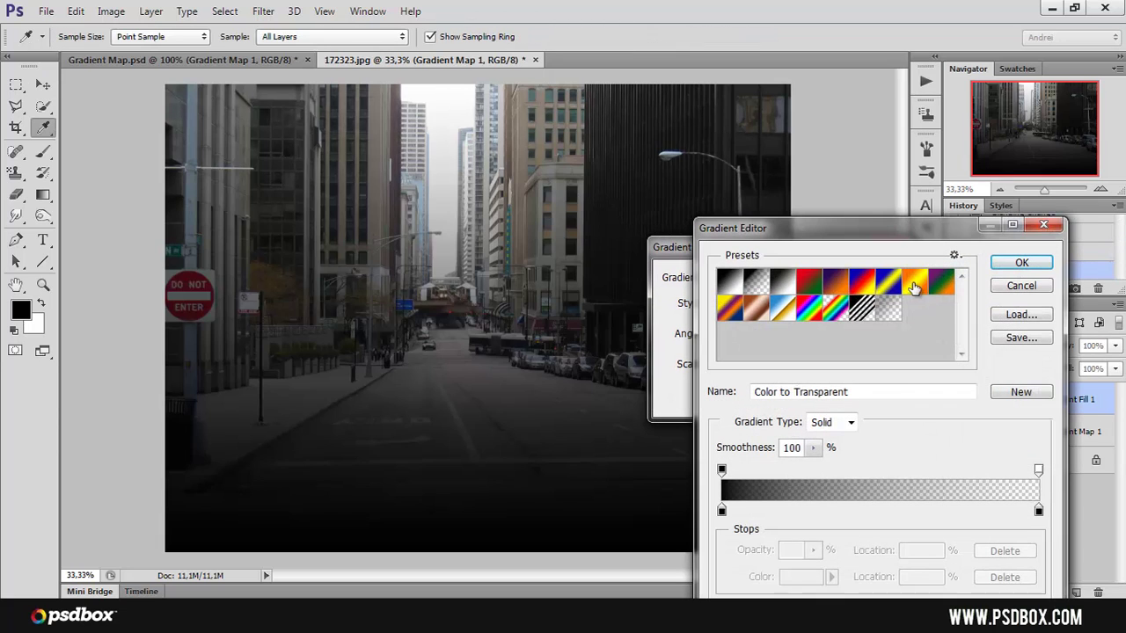
pyautogui.click(940, 284)
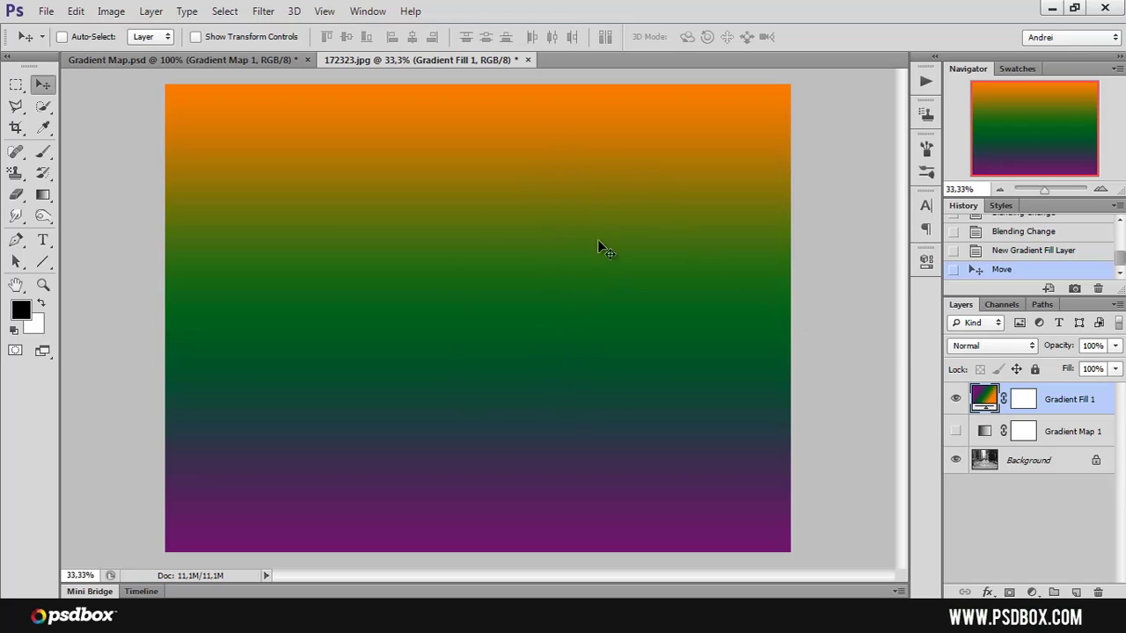
# Try the Angle and Reflected styles on the Gradient Fill 1 layer, returning to the Linear style
pyautogui.doubleClick(990, 402)
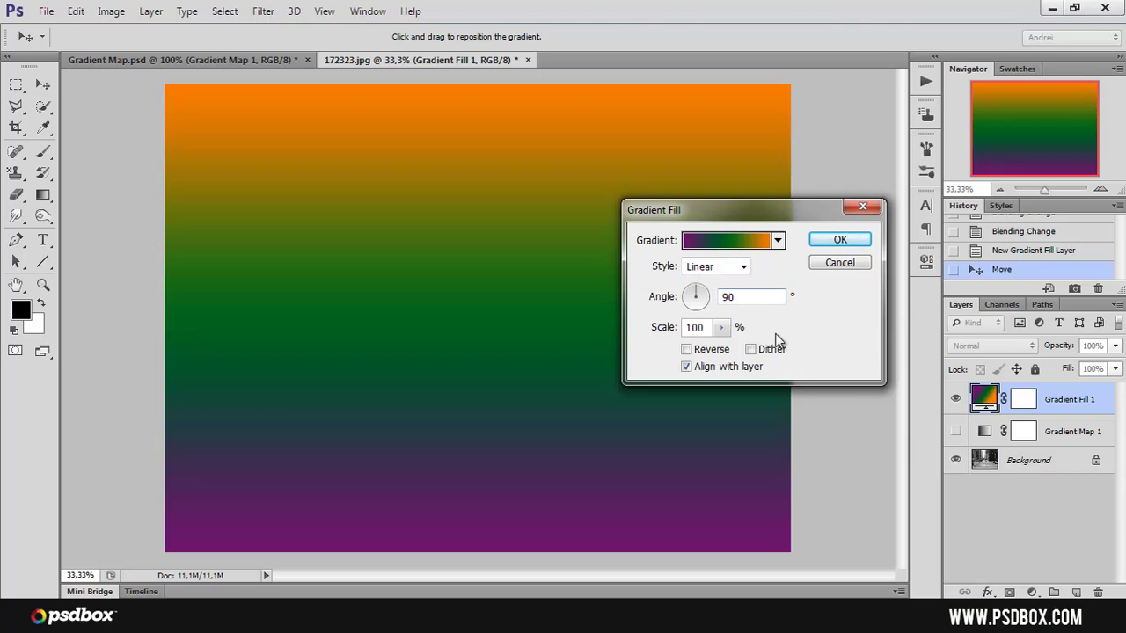
pyautogui.click(743, 266)
pyautogui.click(717, 310)
pyautogui.click(729, 267)
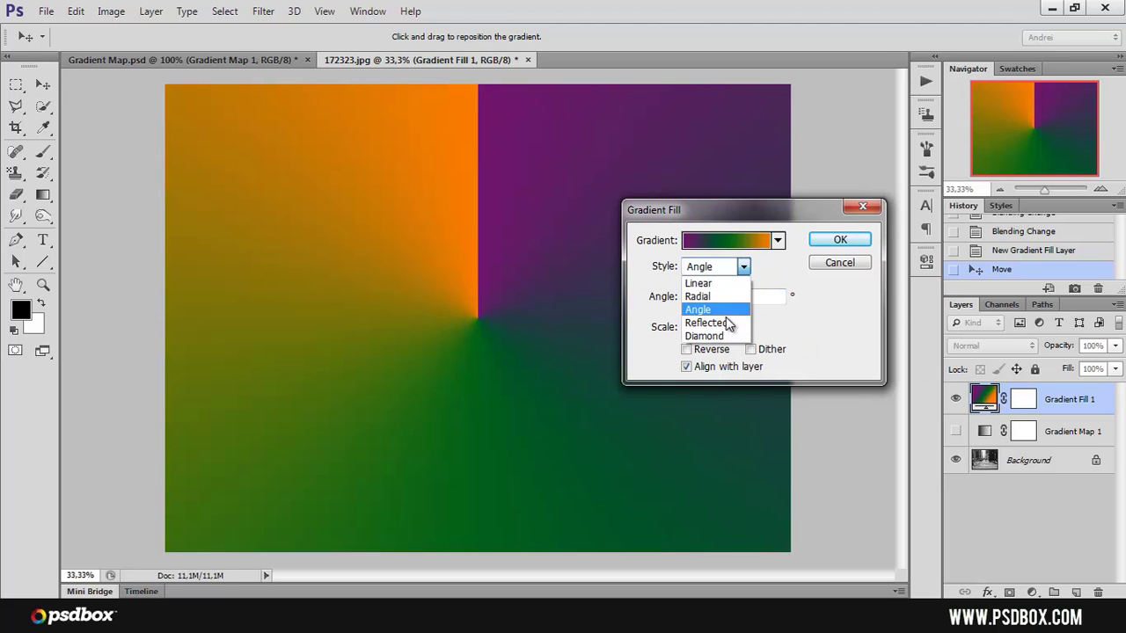
pyautogui.click(717, 323)
pyautogui.click(744, 266)
pyautogui.click(699, 283)
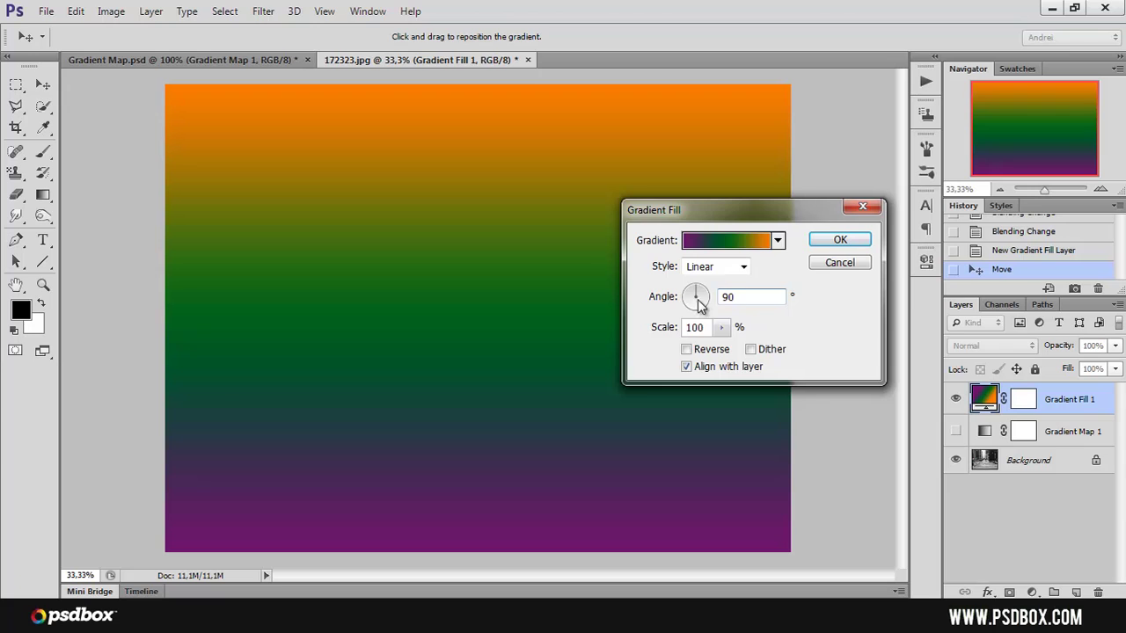
# Rotate the gradient fill to an angle of -120.26° and reduce its scale to 70%
pyautogui.moveTo(704, 299)
pyautogui.mouseDown()
pyautogui.moveTo(723, 307)
pyautogui.moveTo(690, 318)
pyautogui.moveTo(697, 299)
pyautogui.moveTo(720, 303)
pyautogui.moveTo(691, 295)
pyautogui.moveTo(687, 325)
pyautogui.moveTo(711, 308)
pyautogui.mouseUp()
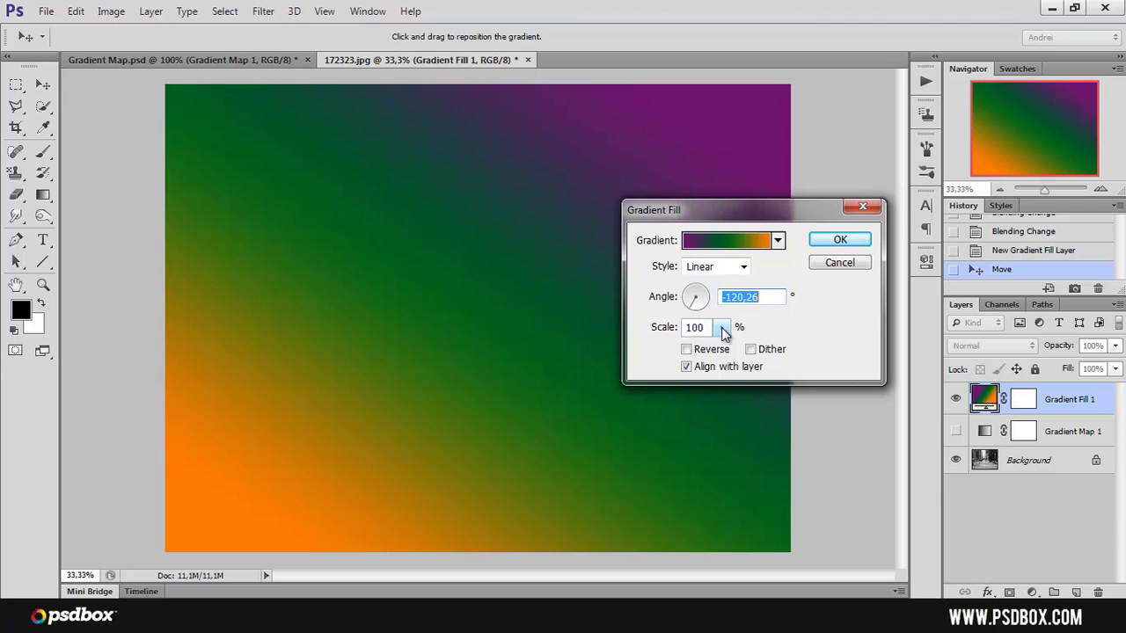
pyautogui.click(720, 327)
pyautogui.moveTo(771, 350); pyautogui.dragTo(721, 347)
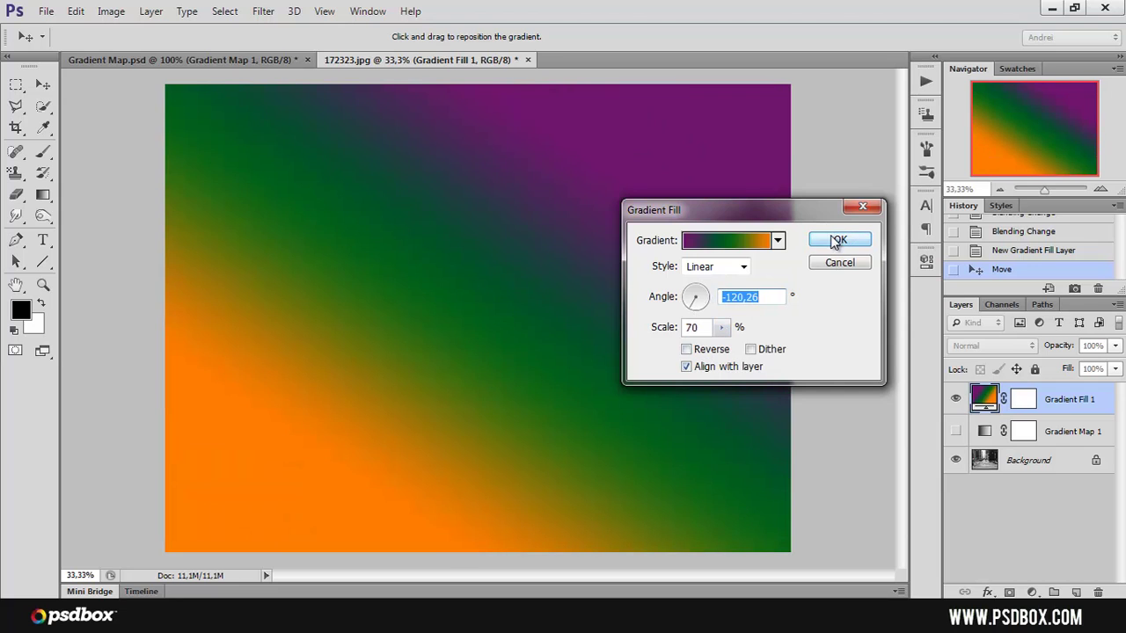
# Switch the gradient fill to the Violet, Orange preset and blend its layer with Soft Light
pyautogui.click(746, 249)
pyautogui.click(835, 282)
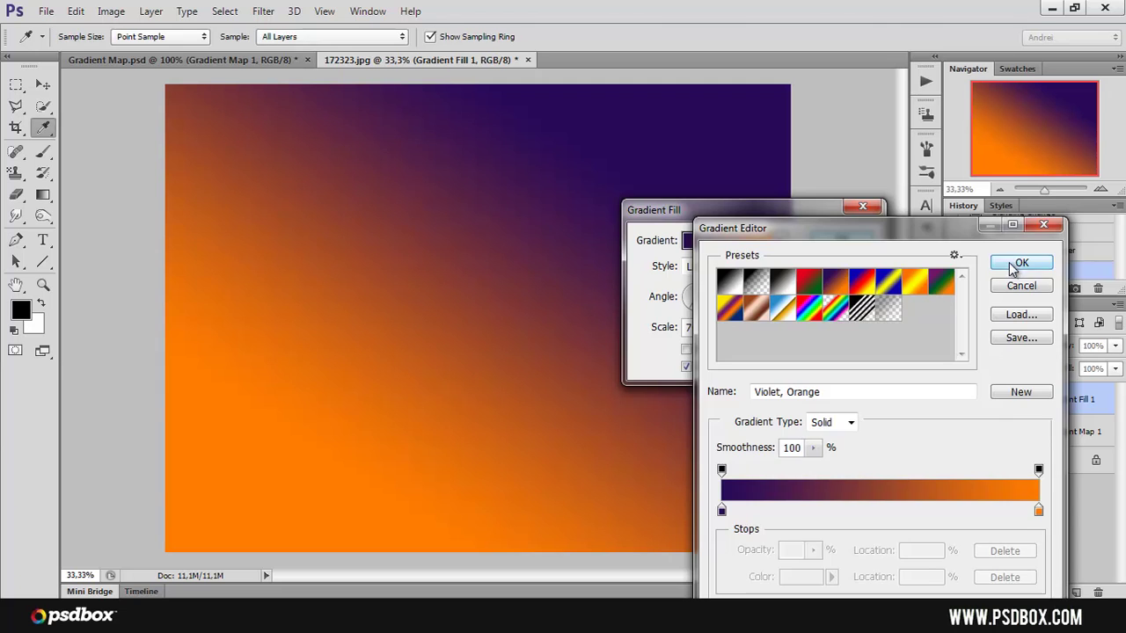
pyautogui.click(1017, 264)
pyautogui.click(992, 350)
pyautogui.click(978, 220)
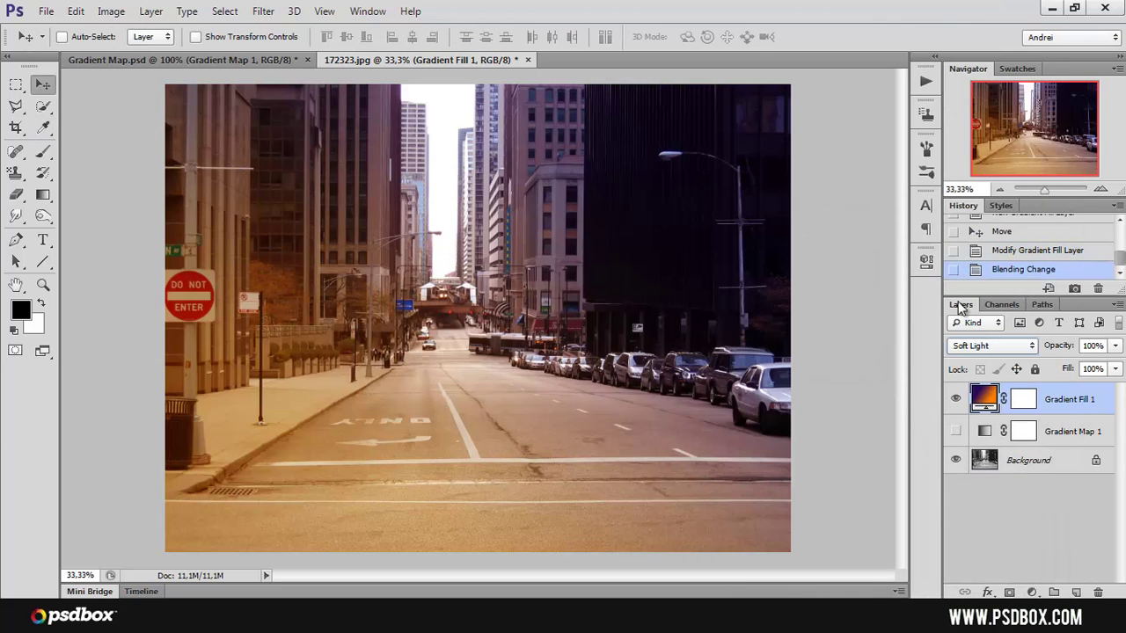
# Set the Violet, Orange gradient fill's angle to -92.86° and its scale to 130%
pyautogui.doubleClick(985, 398)
pyautogui.moveTo(704, 315)
pyautogui.mouseDown()
pyautogui.moveTo(693, 310)
pyautogui.moveTo(697, 322)
pyautogui.mouseUp()
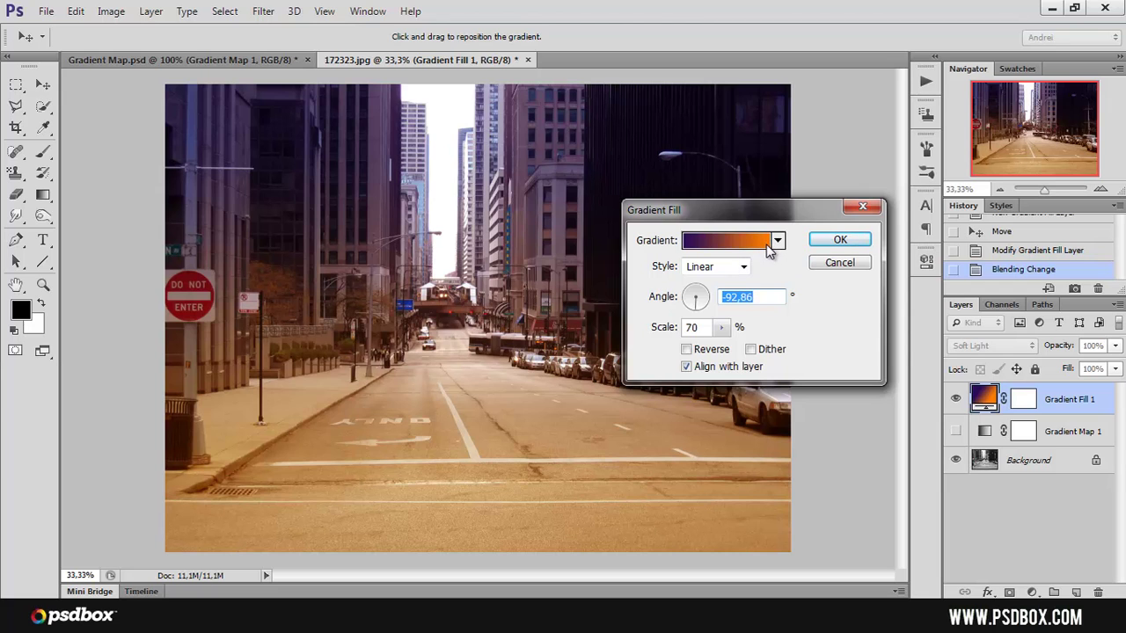
pyautogui.moveTo(721, 327); pyautogui.dragTo(747, 333)
pyautogui.click(841, 239)
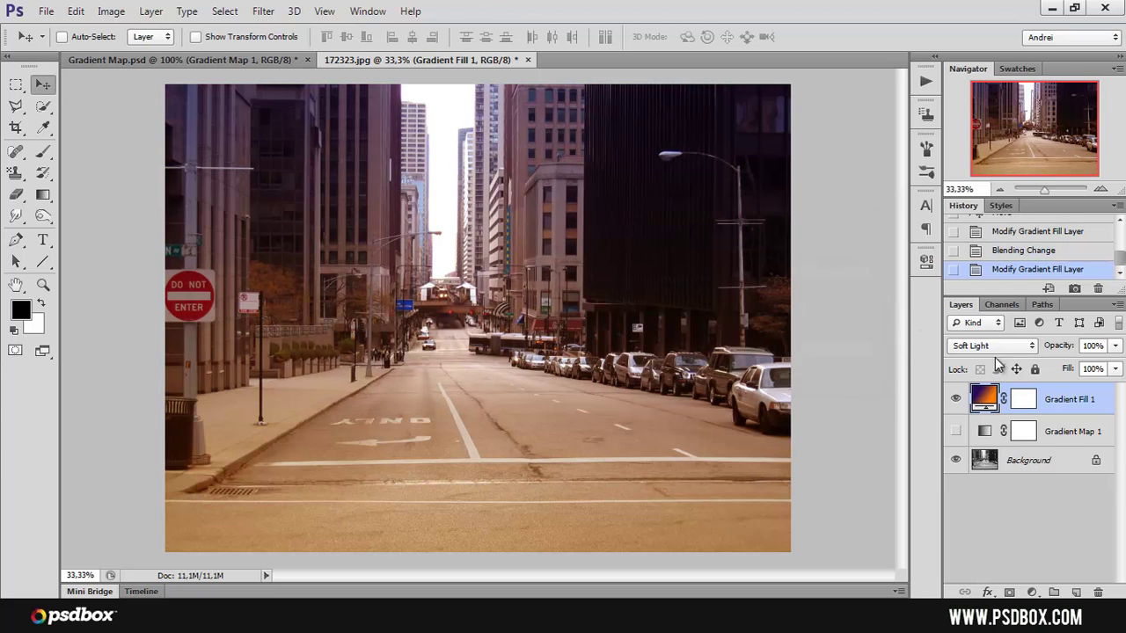
# Blend the Gradient Fill 1 layer with Multiply and review its gradient settings without changing them
pyautogui.click(992, 346)
pyautogui.click(963, 59)
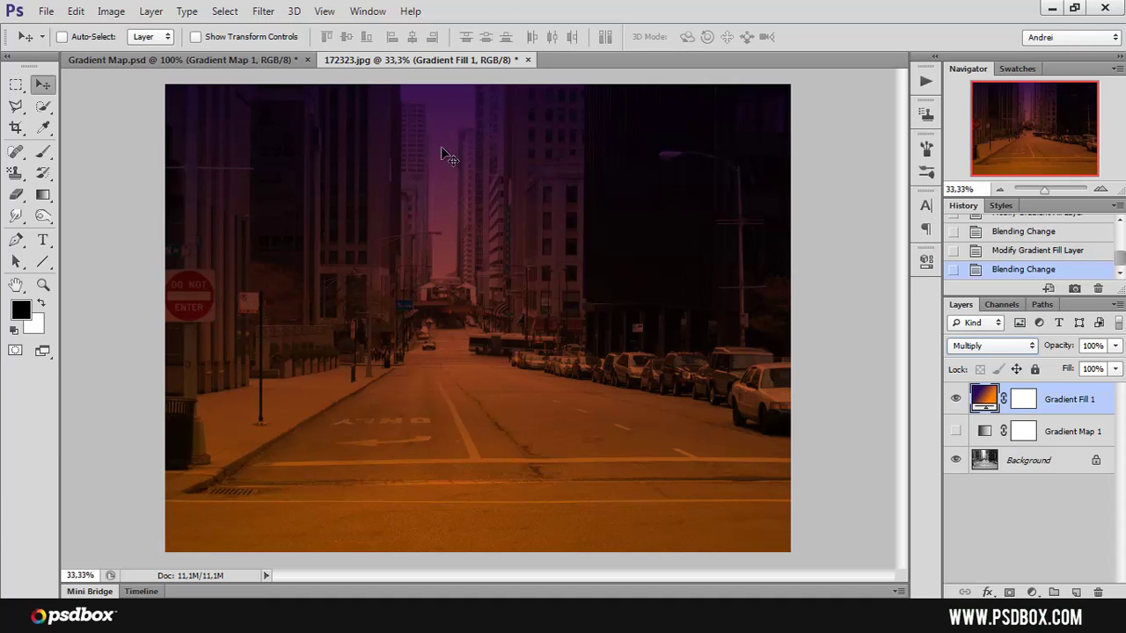
pyautogui.doubleClick(985, 399)
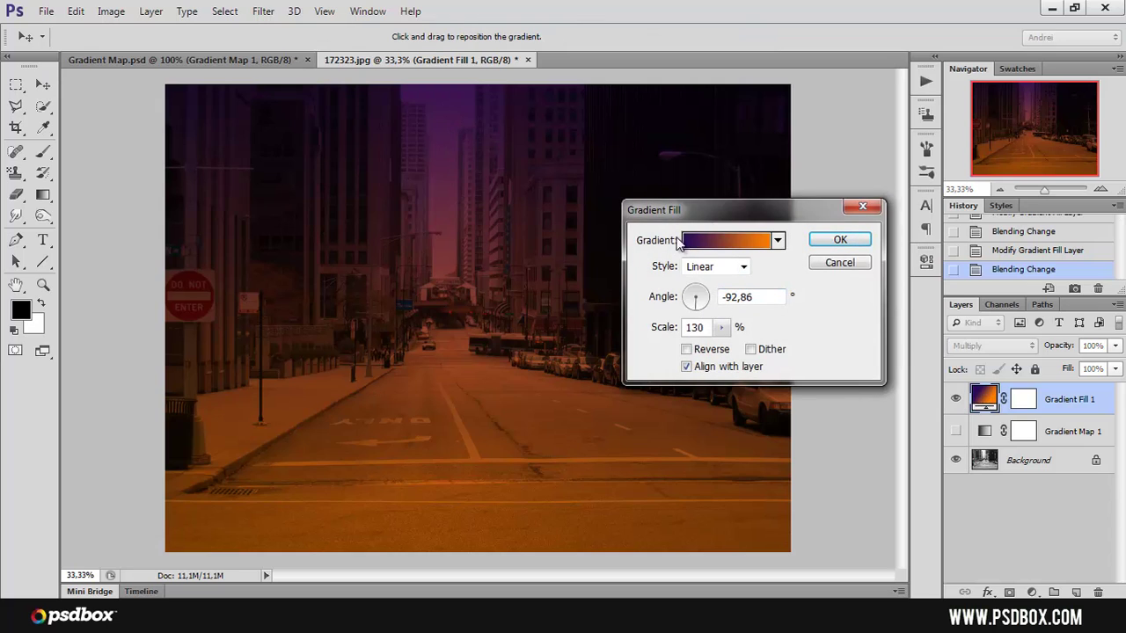
pyautogui.click(840, 264)
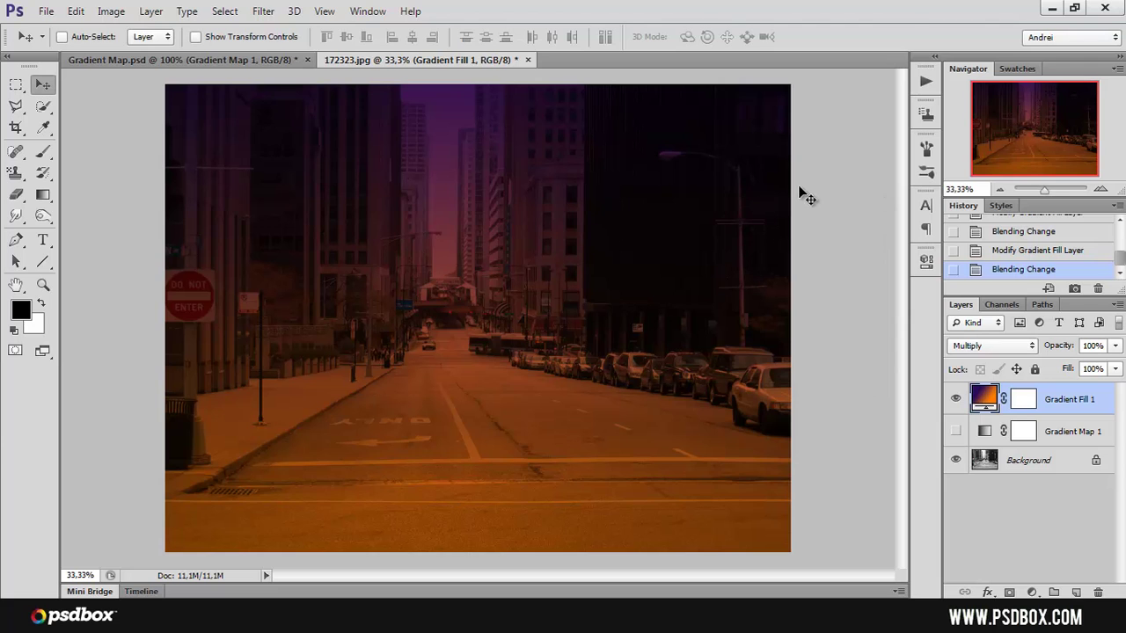
pyautogui.doubleClick(984, 398)
pyautogui.click(840, 263)
# Hide the Gradient Fill 1 layer and select the Gradient Map 1 adjustment
pyautogui.click(955, 399)
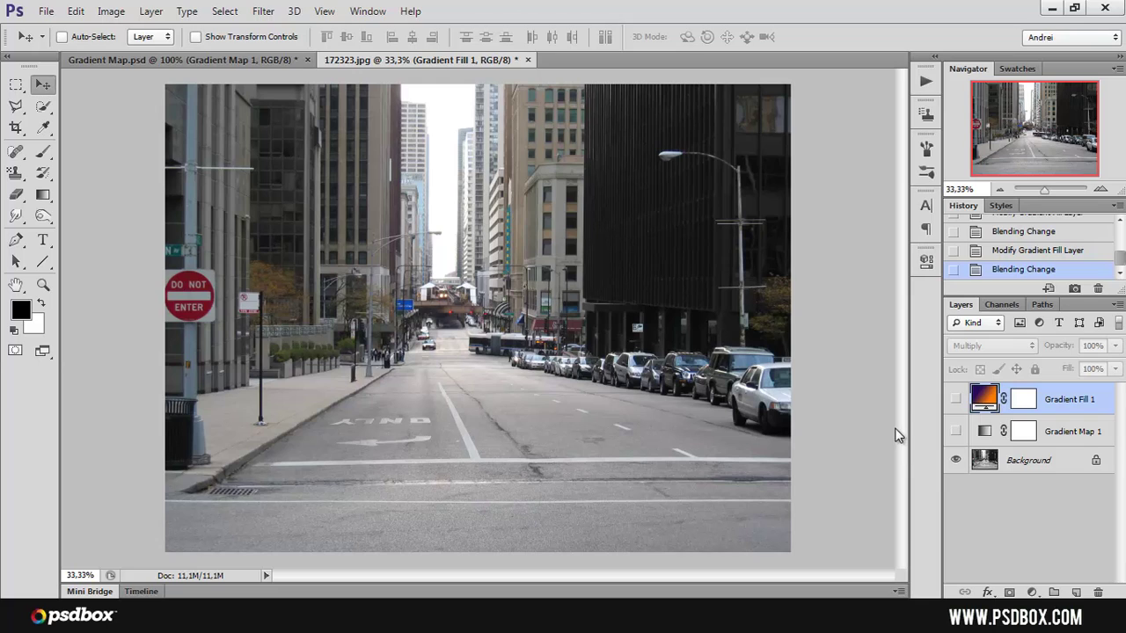
pyautogui.click(1057, 446)
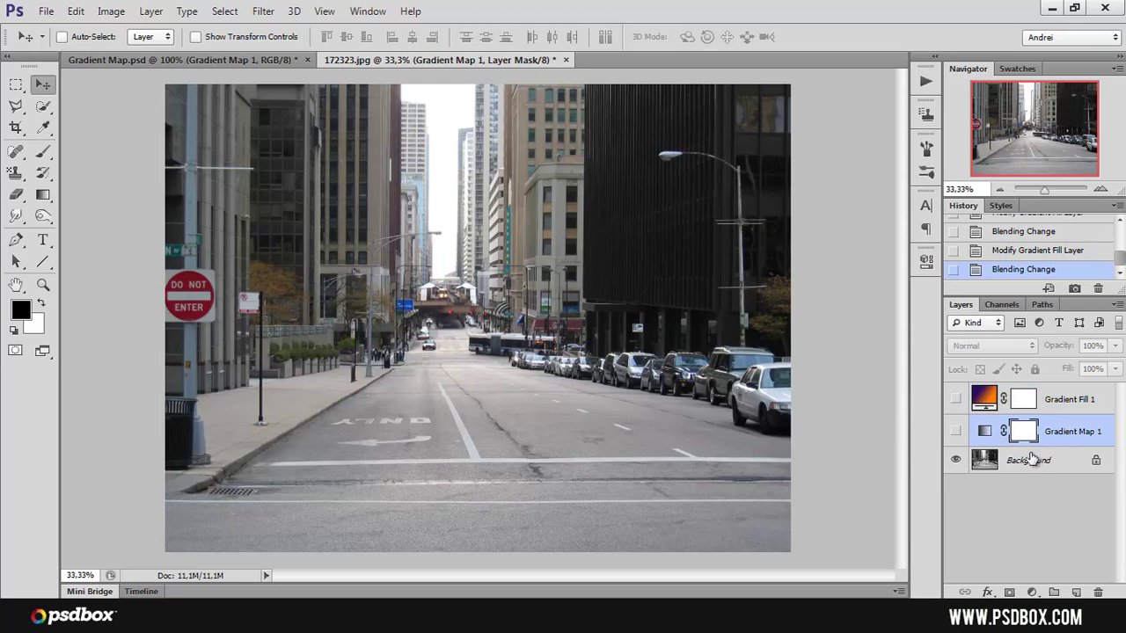
pyautogui.click(985, 433)
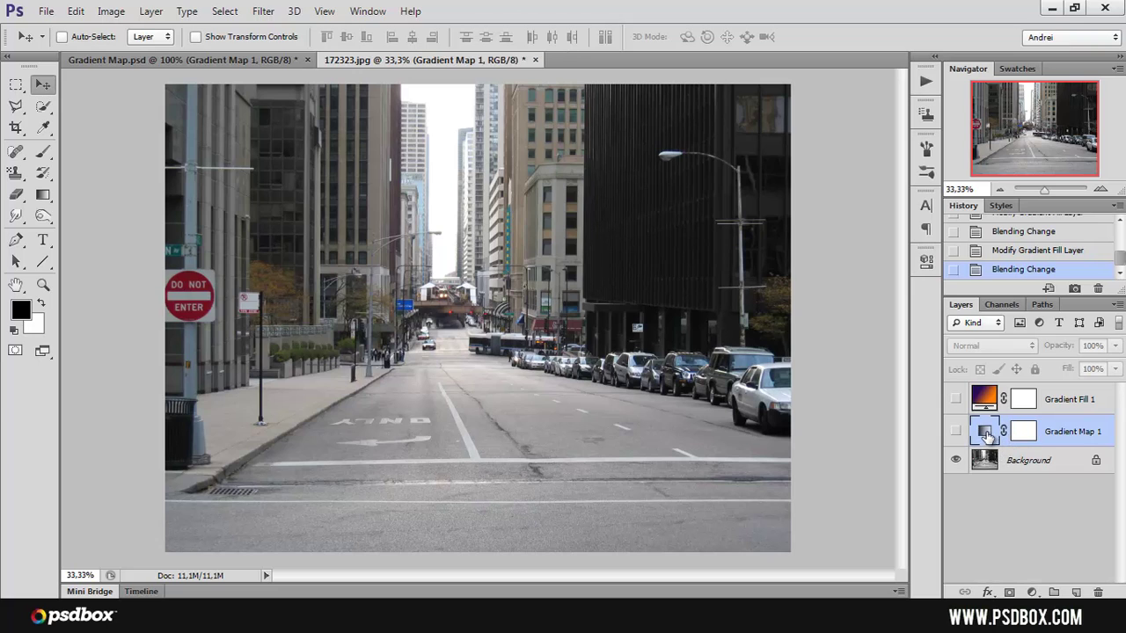
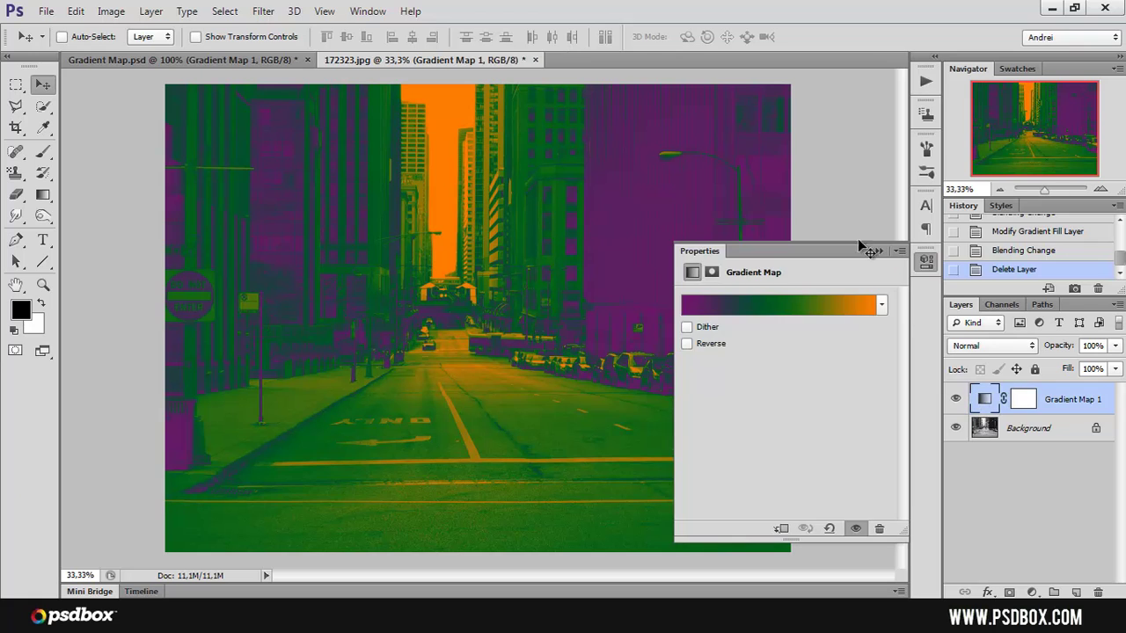
# Apply the Blue, Red, Yellow preset to the gradient map and recolour its shadow stop to purple a807bb
pyautogui.click(819, 310)
pyautogui.click(862, 281)
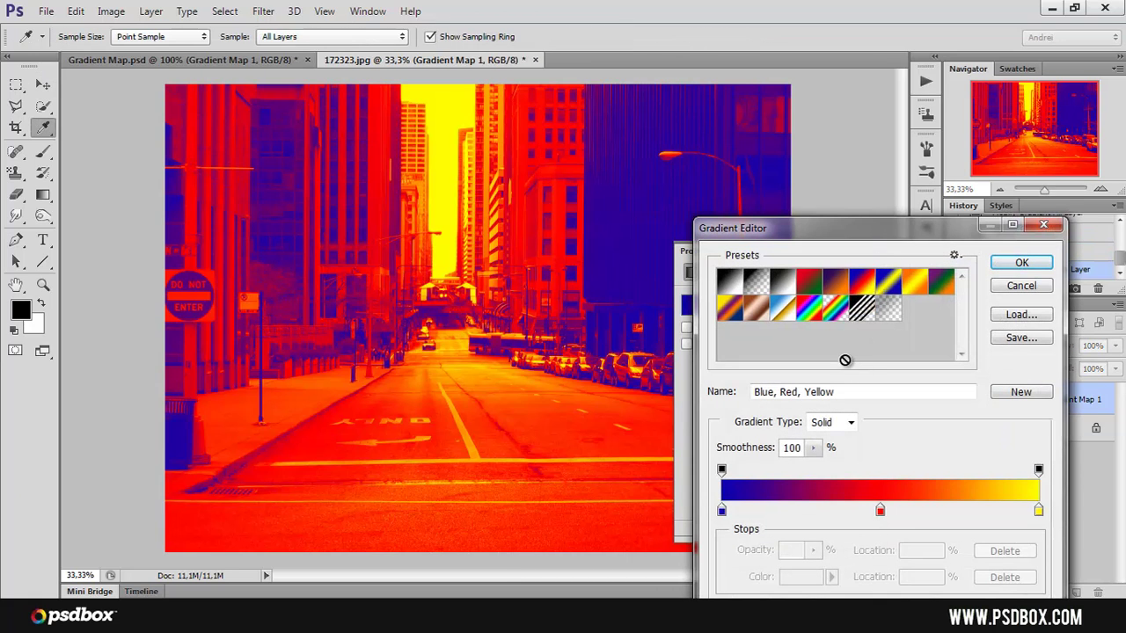
pyautogui.click(721, 510)
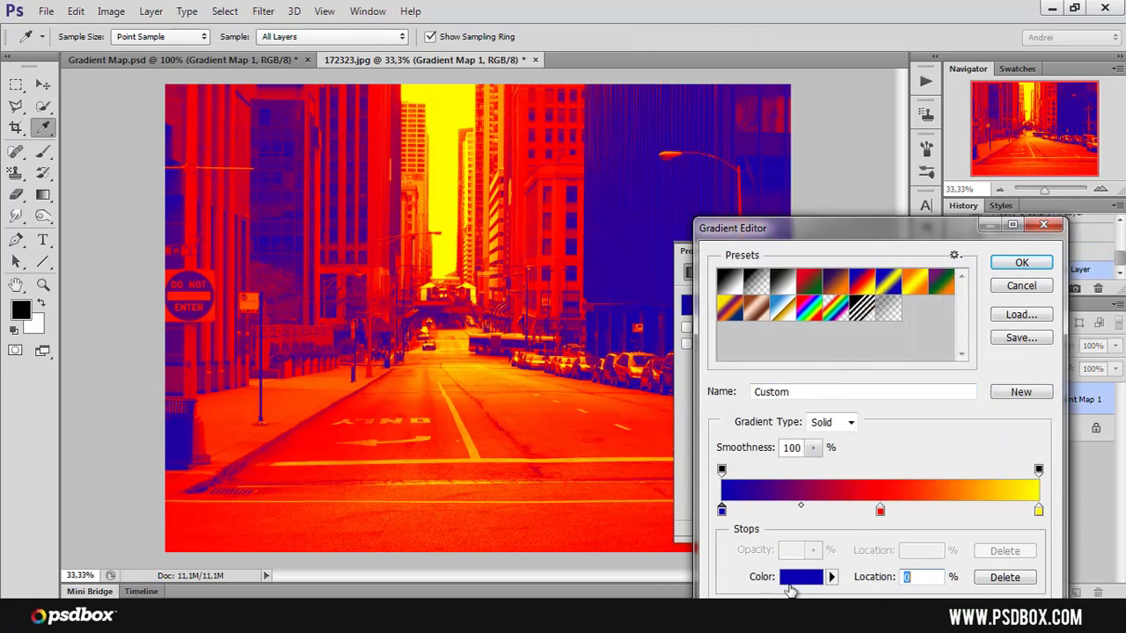
pyautogui.click(801, 577)
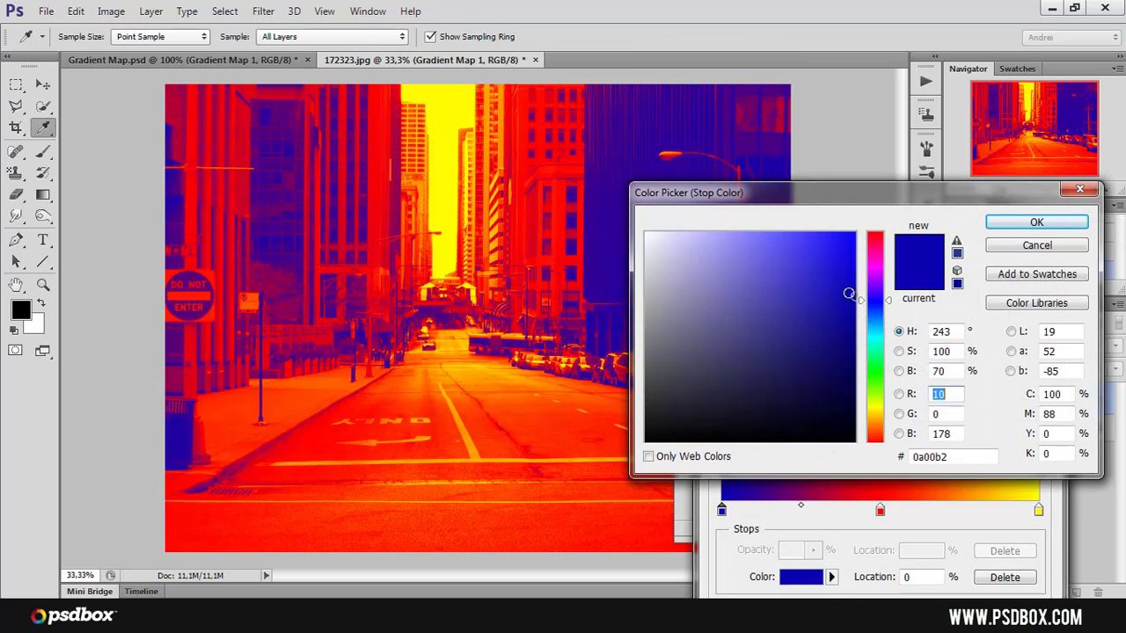
pyautogui.click(871, 270)
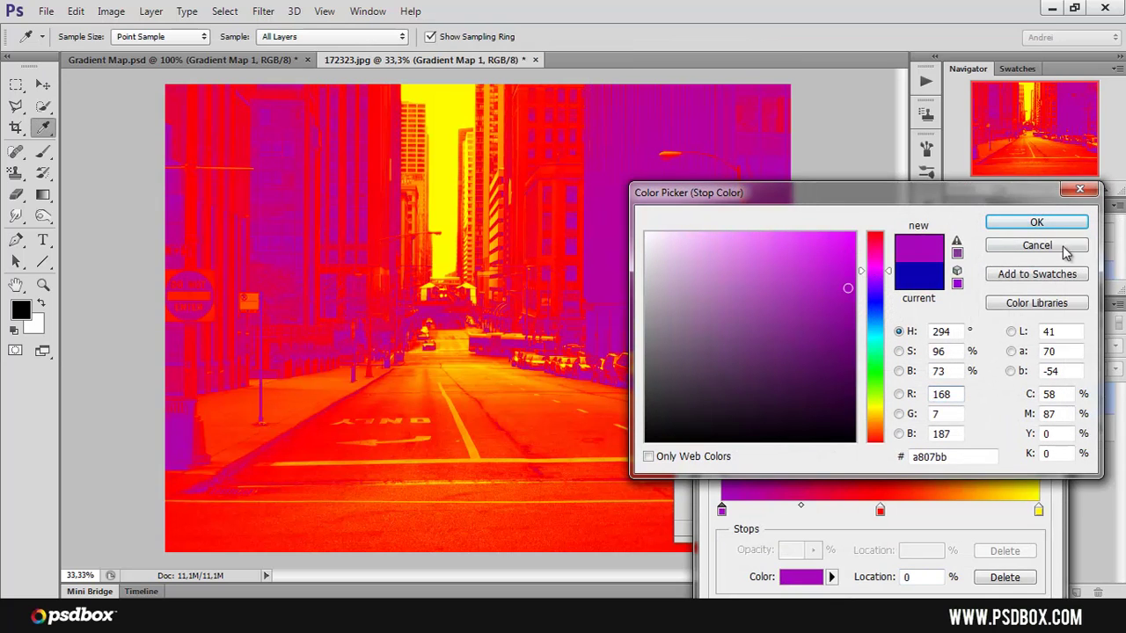
pyautogui.click(1035, 223)
# Add a colour stop between the gradient map's purple and red stops and colour it blue 4133f5
pyautogui.click(880, 510)
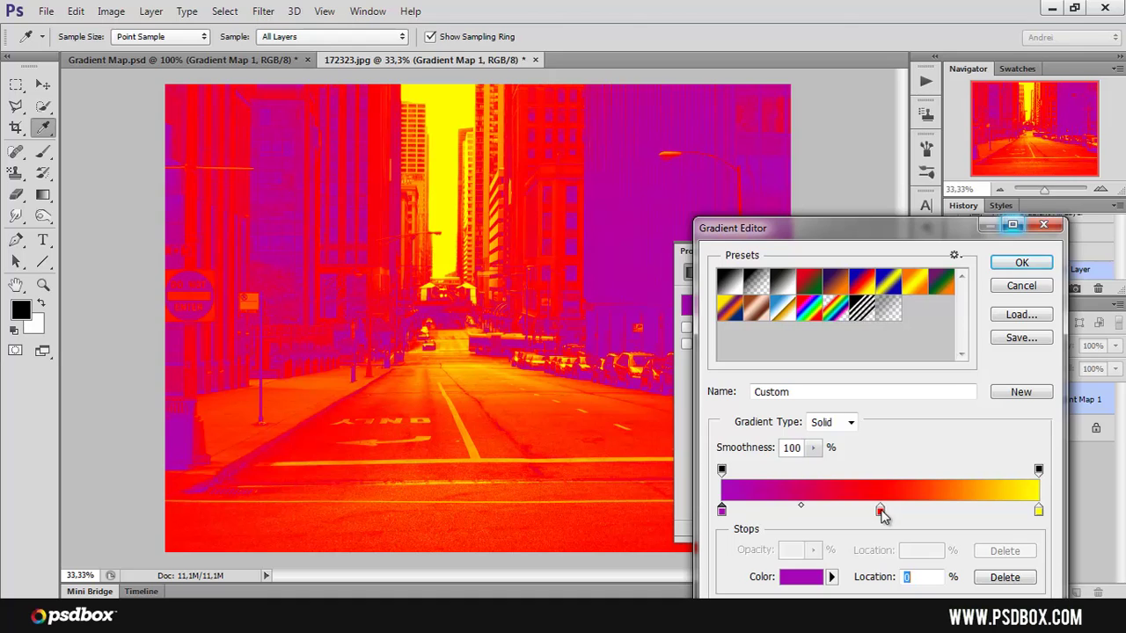
pyautogui.click(794, 510)
pyautogui.click(802, 578)
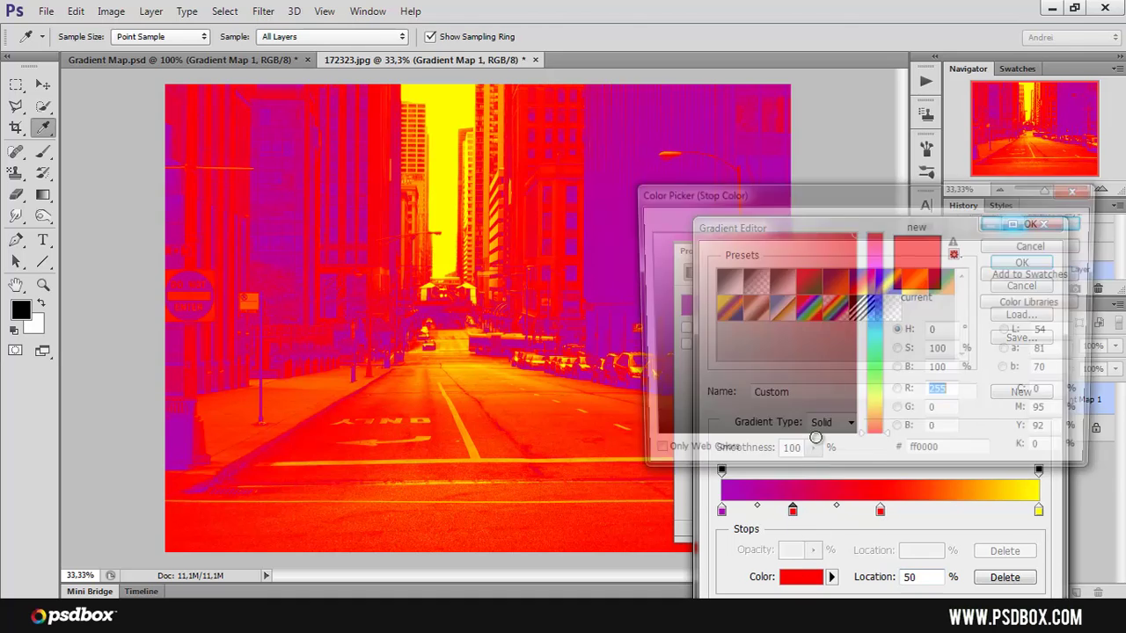
pyautogui.click(874, 300)
pyautogui.click(811, 240)
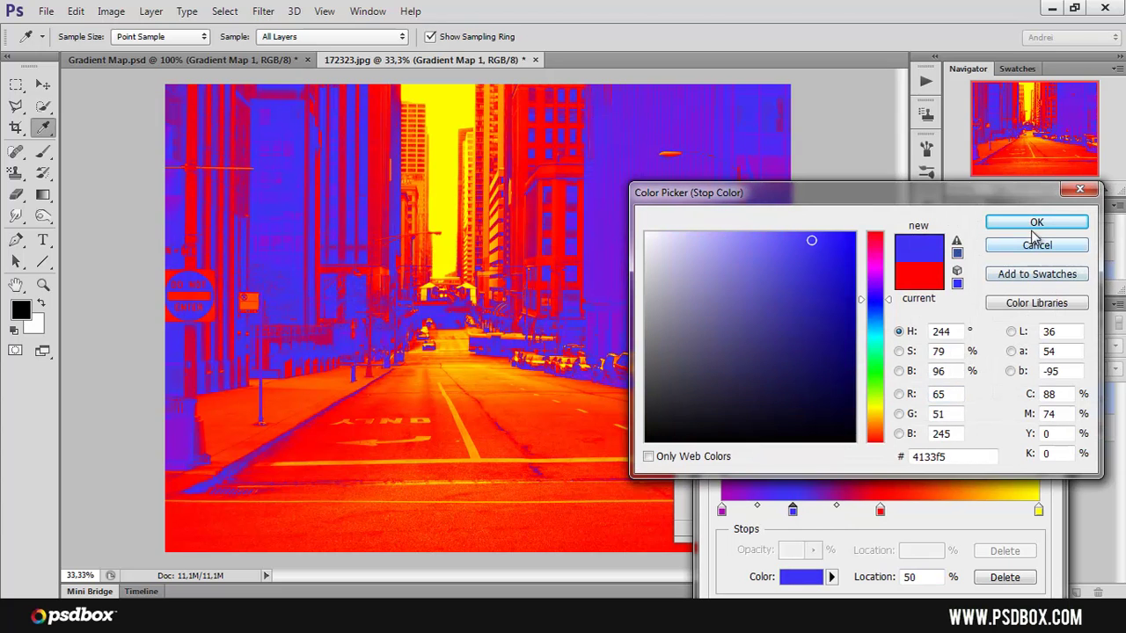
pyautogui.click(1036, 222)
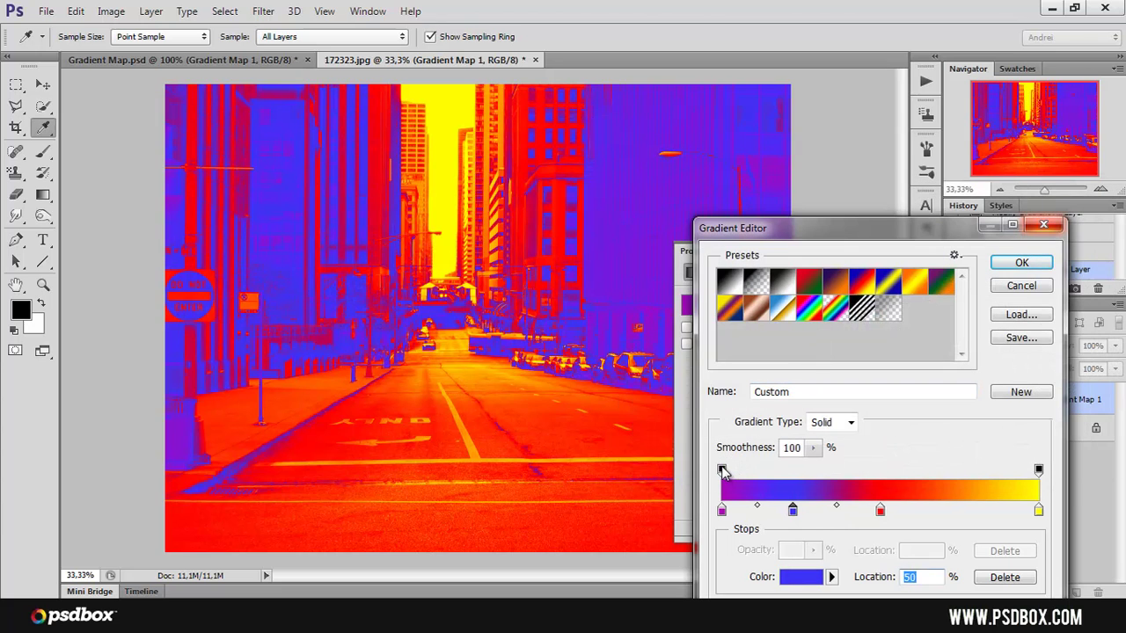
# Examine the opacity setting of the gradient's starting opacity stop, keep it at 100%, and apply the edited gradient
pyautogui.click(722, 471)
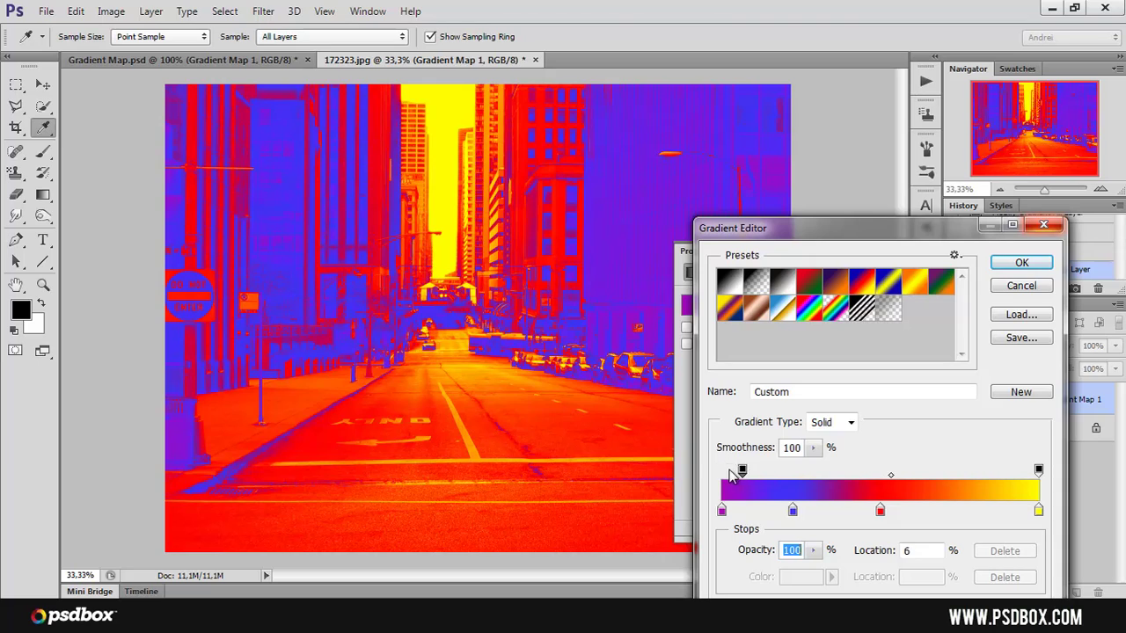
pyautogui.click(813, 550)
pyautogui.moveTo(808, 570)
pyautogui.mouseDown()
pyautogui.moveTo(779, 572)
pyautogui.moveTo(816, 570)
pyautogui.mouseUp()
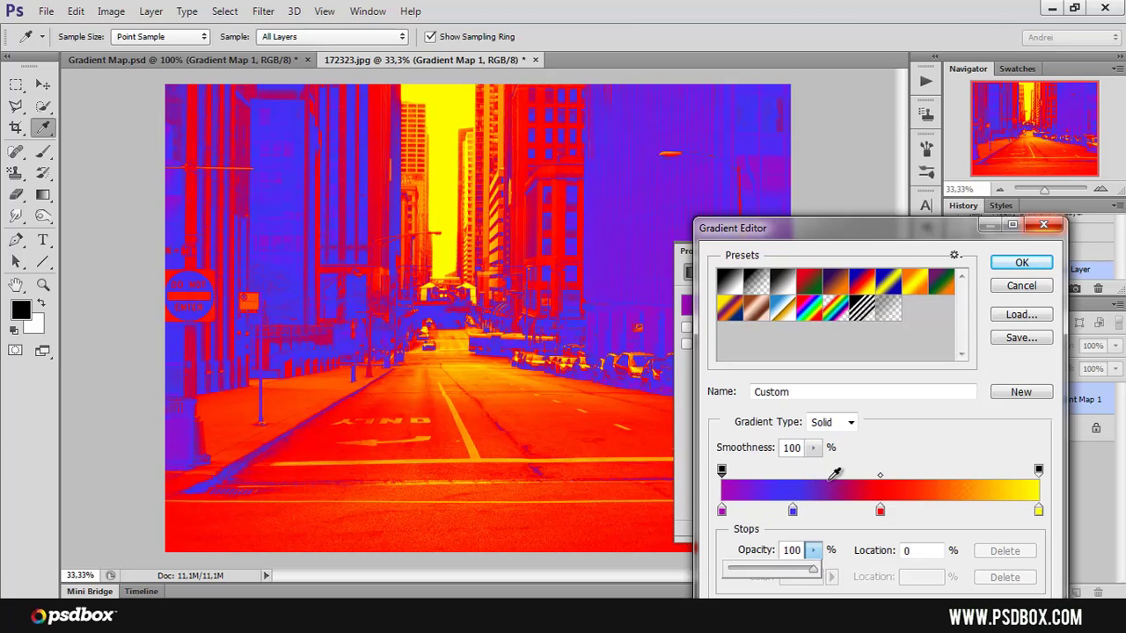
pyautogui.click(1022, 262)
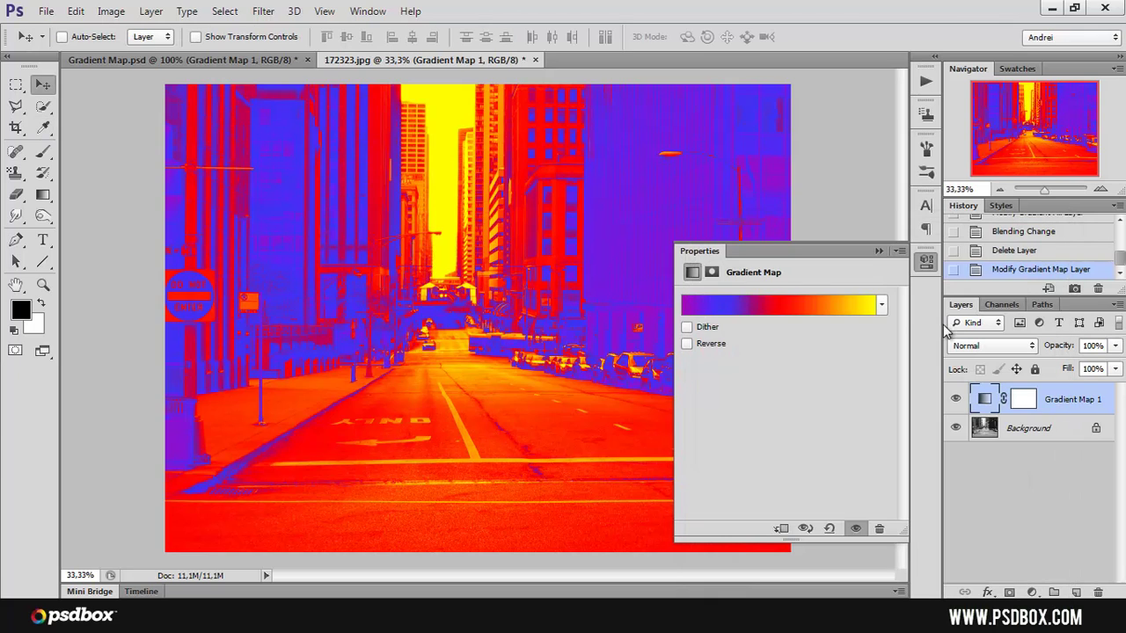
# Blend the Gradient Map 1 layer with Soft Light
pyautogui.click(894, 248)
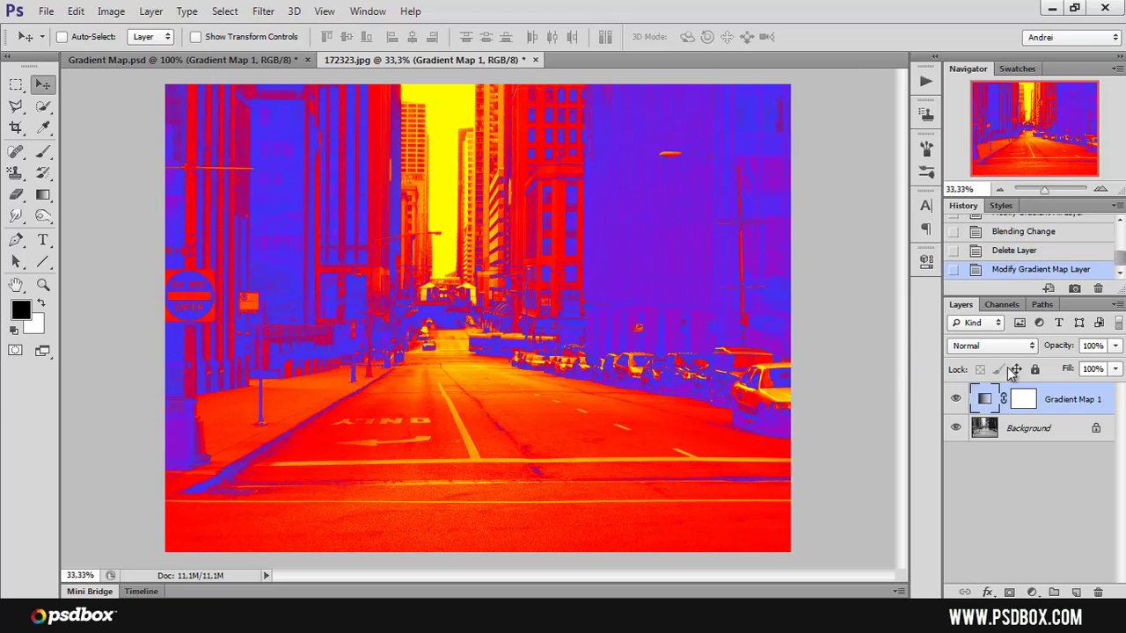
pyautogui.click(1003, 349)
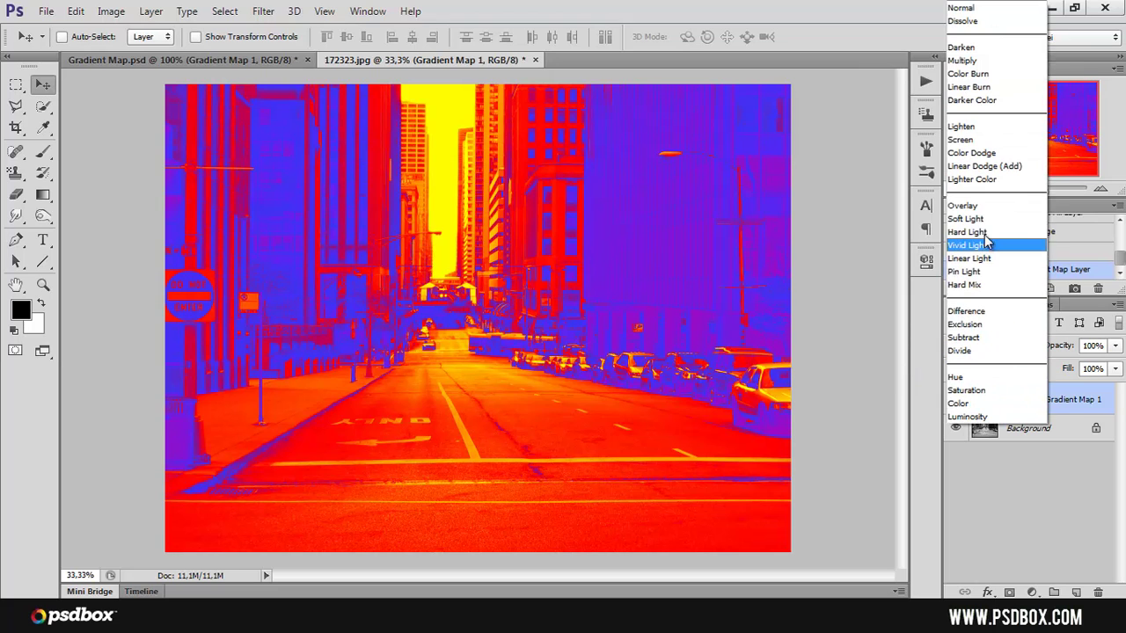
pyautogui.click(983, 216)
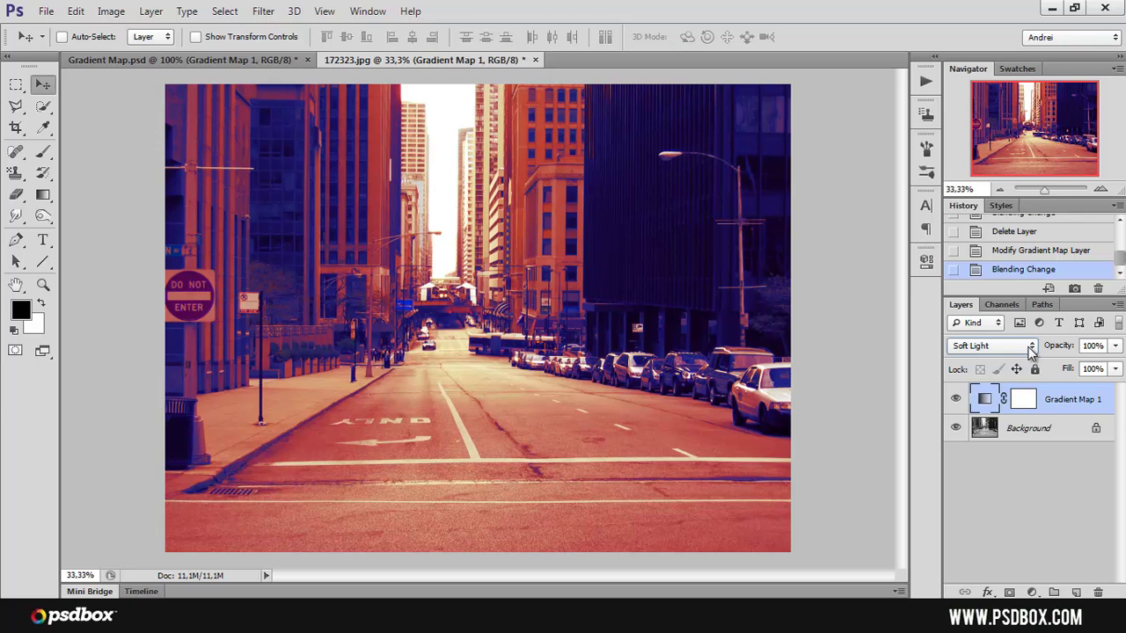
# Try different opacities on the Gradient Map 1 layer and delete the layer
pyautogui.click(1114, 345)
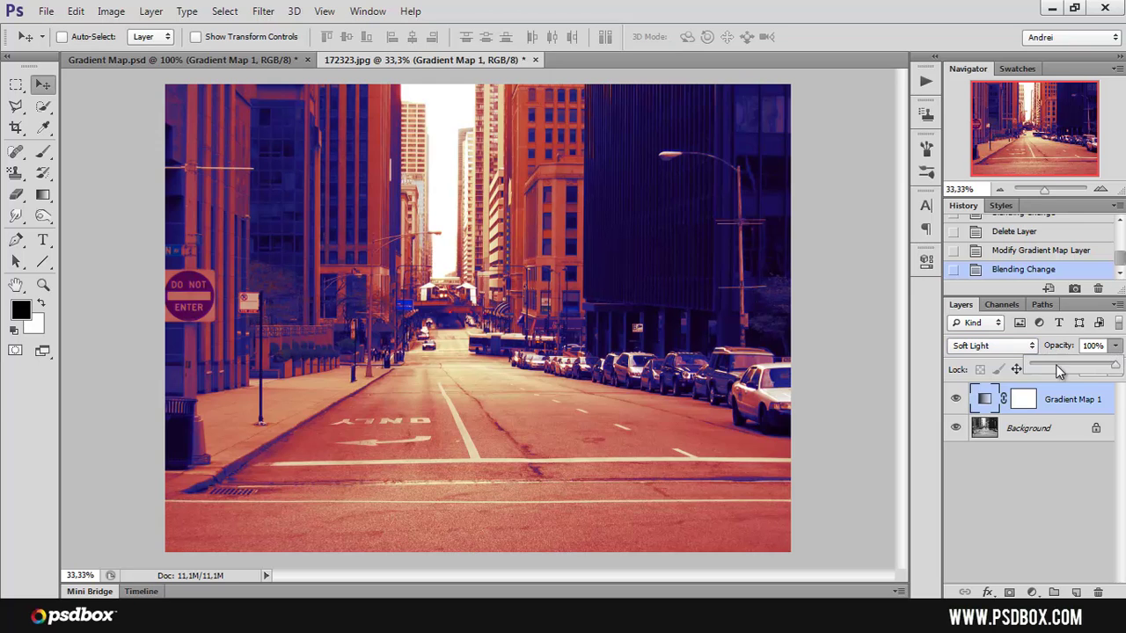
pyautogui.moveTo(1075, 367); pyautogui.dragTo(1110, 371)
pyautogui.click(1099, 401)
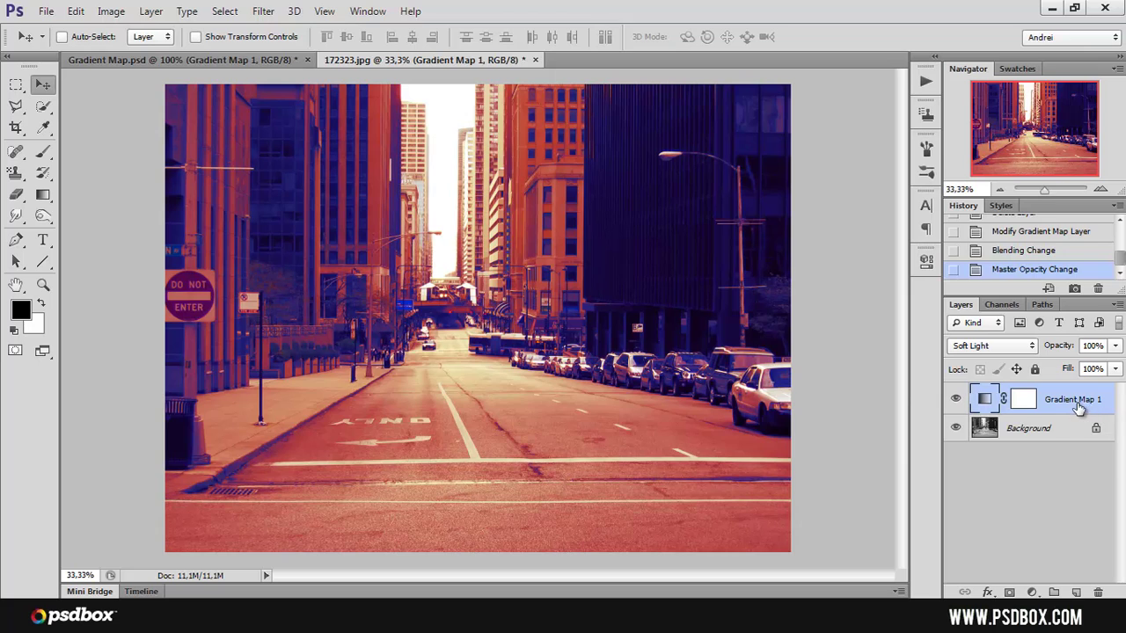
pyautogui.moveTo(1078, 406); pyautogui.dragTo(1098, 592)
# Add a Color Balance adjustment layer and set its midtones to Cyan–Red -37 and Yellow–Blue +53
pyautogui.click(1031, 592)
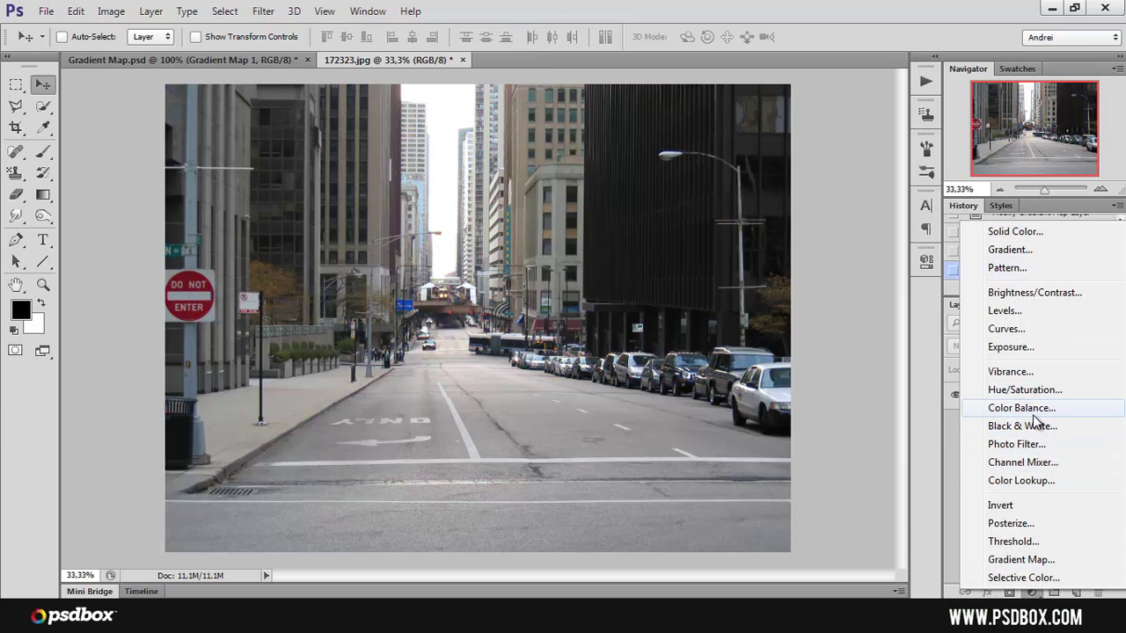
pyautogui.click(1034, 413)
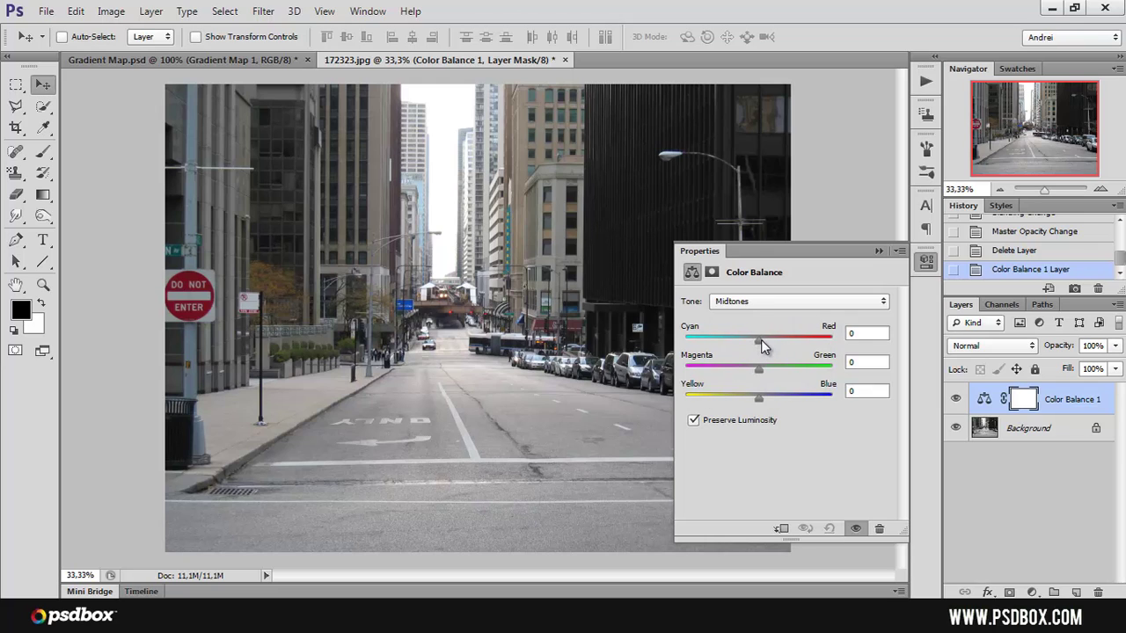
pyautogui.moveTo(761, 340)
pyautogui.mouseDown()
pyautogui.moveTo(746, 340)
pyautogui.moveTo(772, 340)
pyautogui.moveTo(753, 339)
pyautogui.mouseUp()
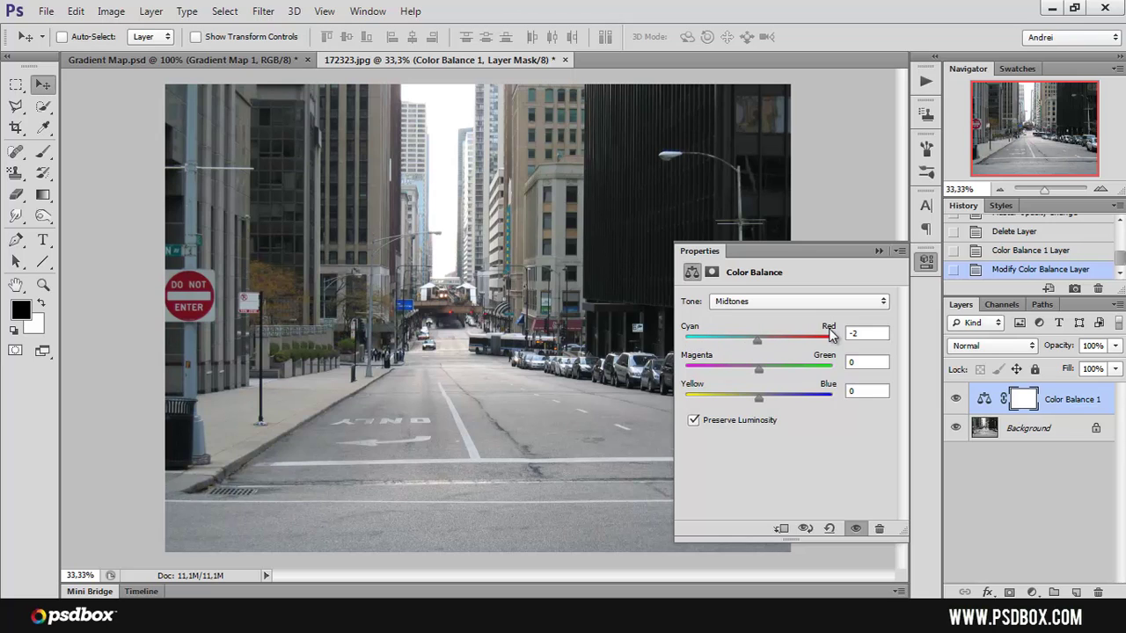
pyautogui.moveTo(756, 339); pyautogui.dragTo(736, 350)
pyautogui.moveTo(759, 398); pyautogui.dragTo(797, 397)
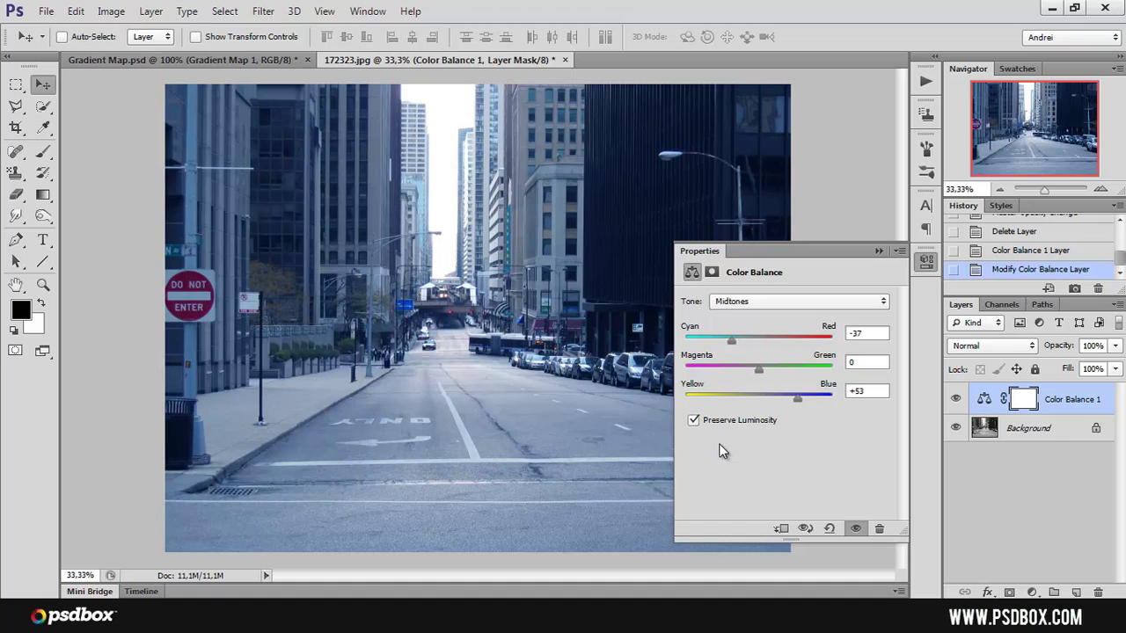
# Set the Color Balance highlights to Magenta–Green +38 and Yellow–Blue -34
pyautogui.click(778, 301)
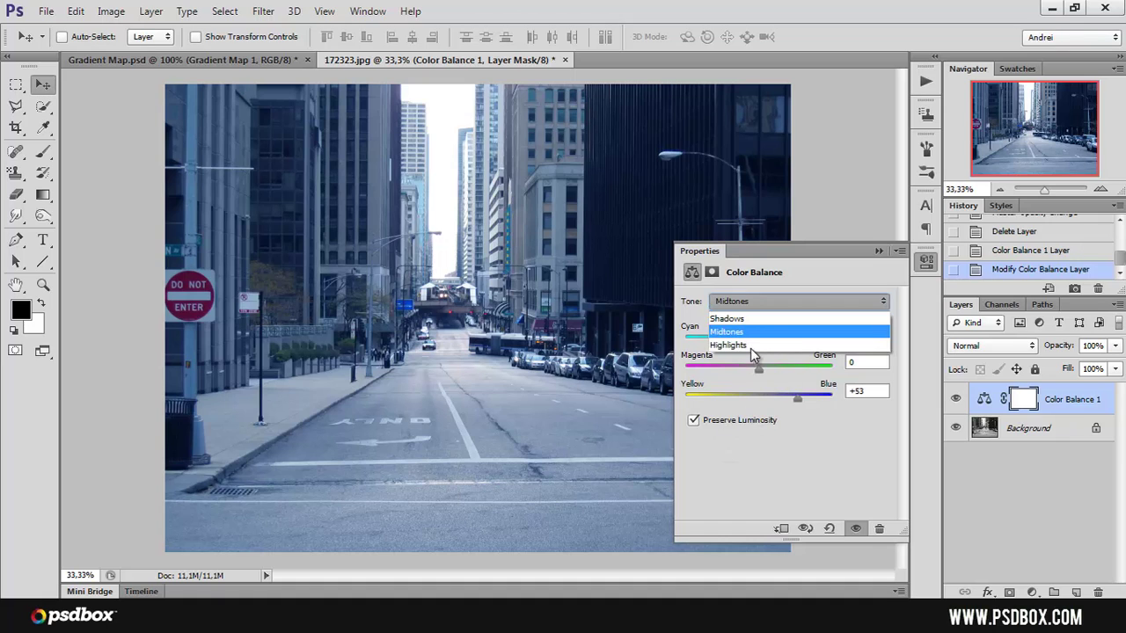
pyautogui.click(739, 345)
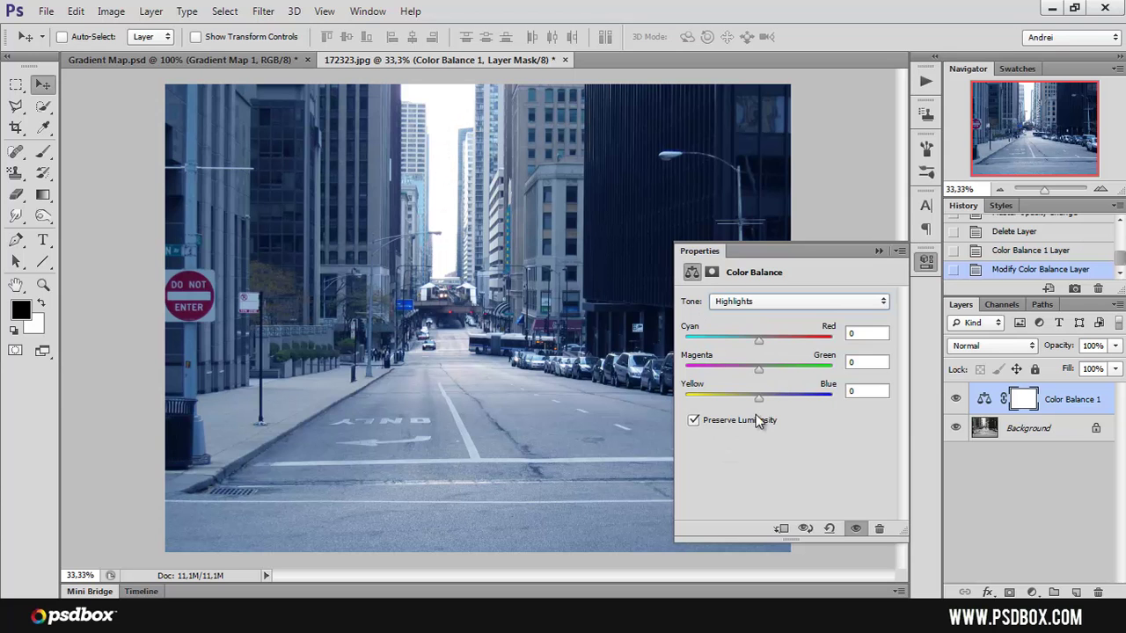
pyautogui.moveTo(758, 400); pyautogui.dragTo(731, 402)
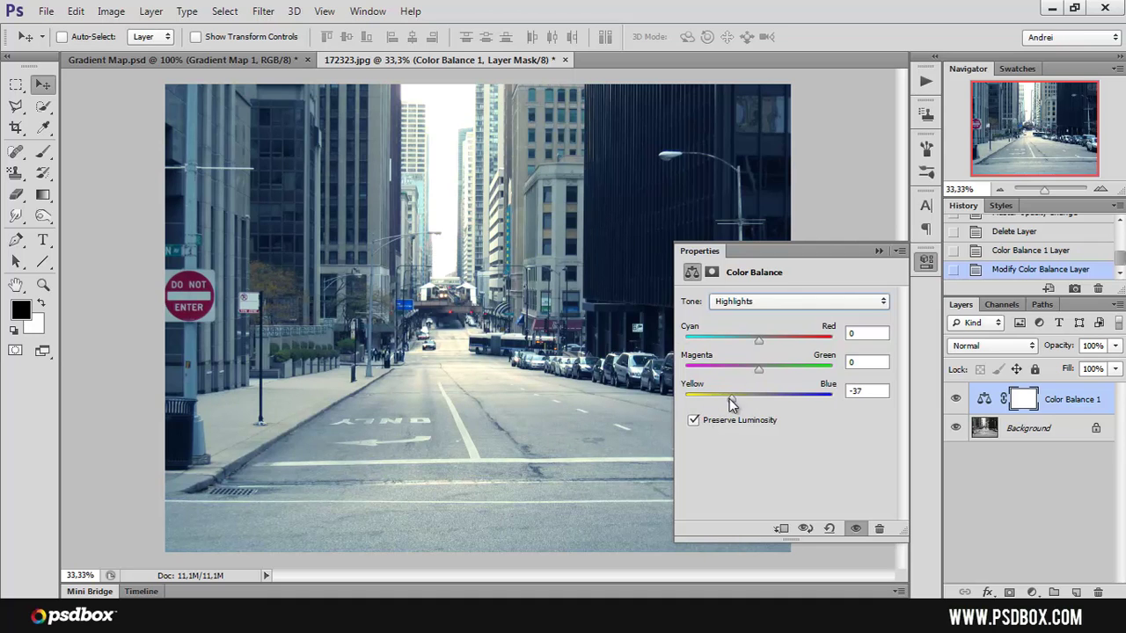
pyautogui.moveTo(729, 398)
pyautogui.mouseDown()
pyautogui.moveTo(754, 403)
pyautogui.moveTo(734, 403)
pyautogui.mouseUp()
pyautogui.moveTo(758, 371); pyautogui.dragTo(786, 375)
# Set the Color Balance shadows to Cyan–Red +9, Magenta–Green -17 and Yellow–Blue +12, and fine-tune them
pyautogui.click(758, 301)
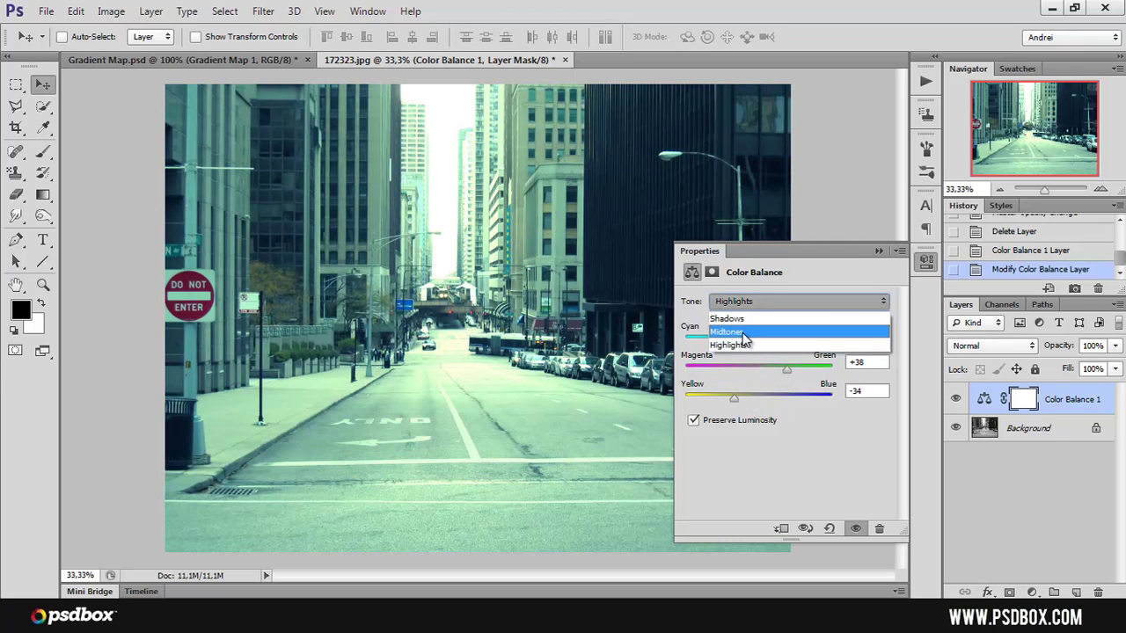
pyautogui.click(749, 332)
pyautogui.click(761, 302)
pyautogui.click(749, 318)
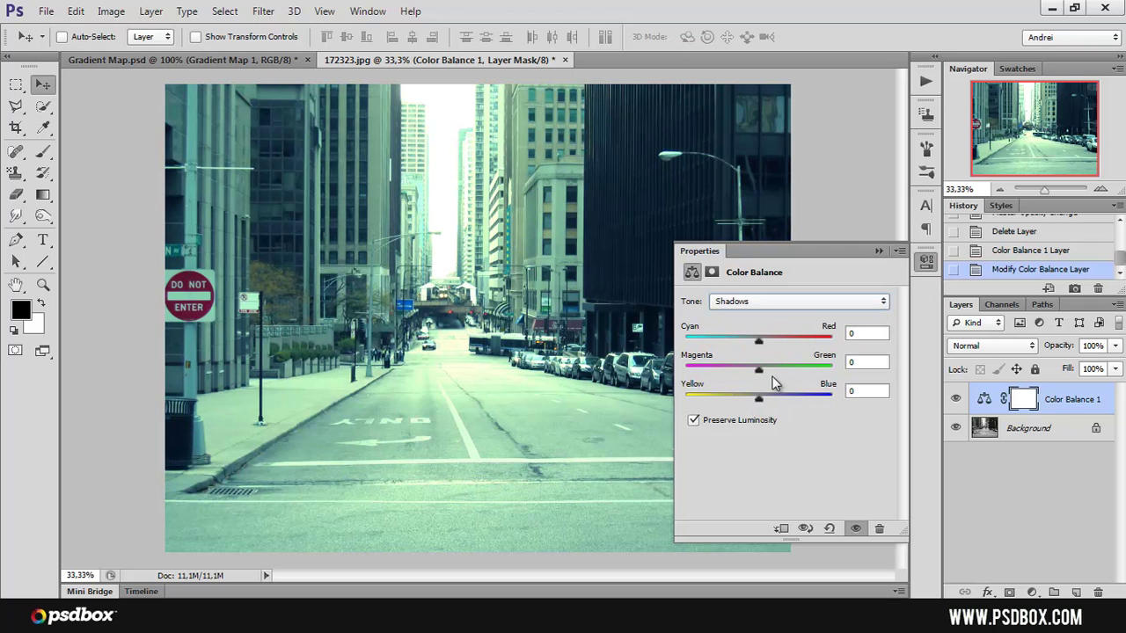
pyautogui.moveTo(761, 340)
pyautogui.mouseDown()
pyautogui.moveTo(796, 344)
pyautogui.moveTo(766, 345)
pyautogui.mouseUp()
pyautogui.click(757, 301)
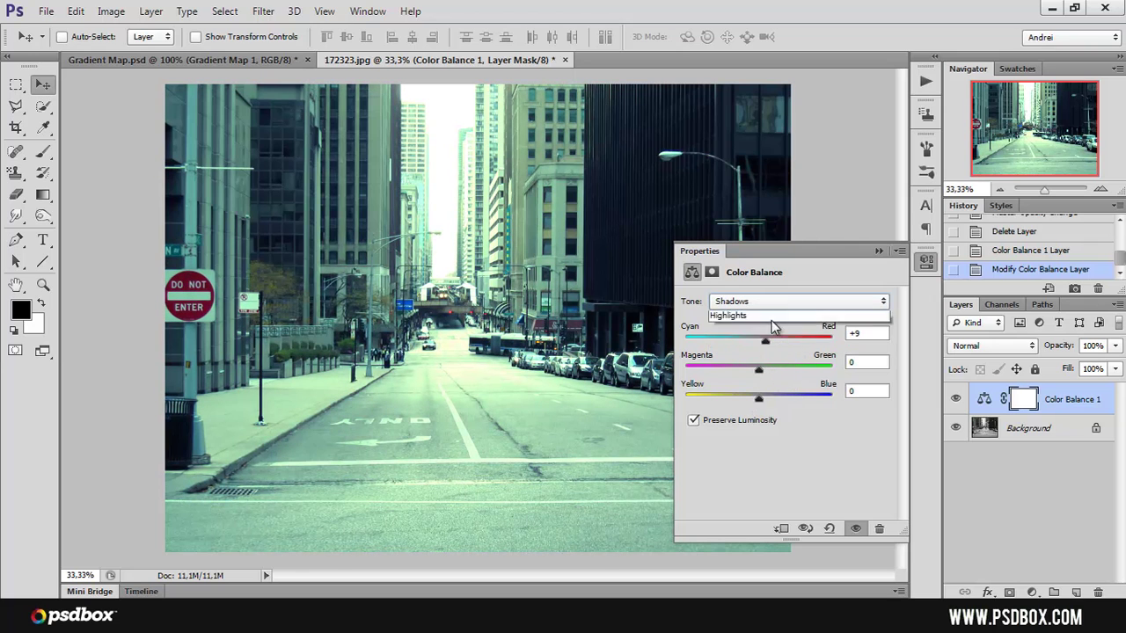
pyautogui.click(808, 300)
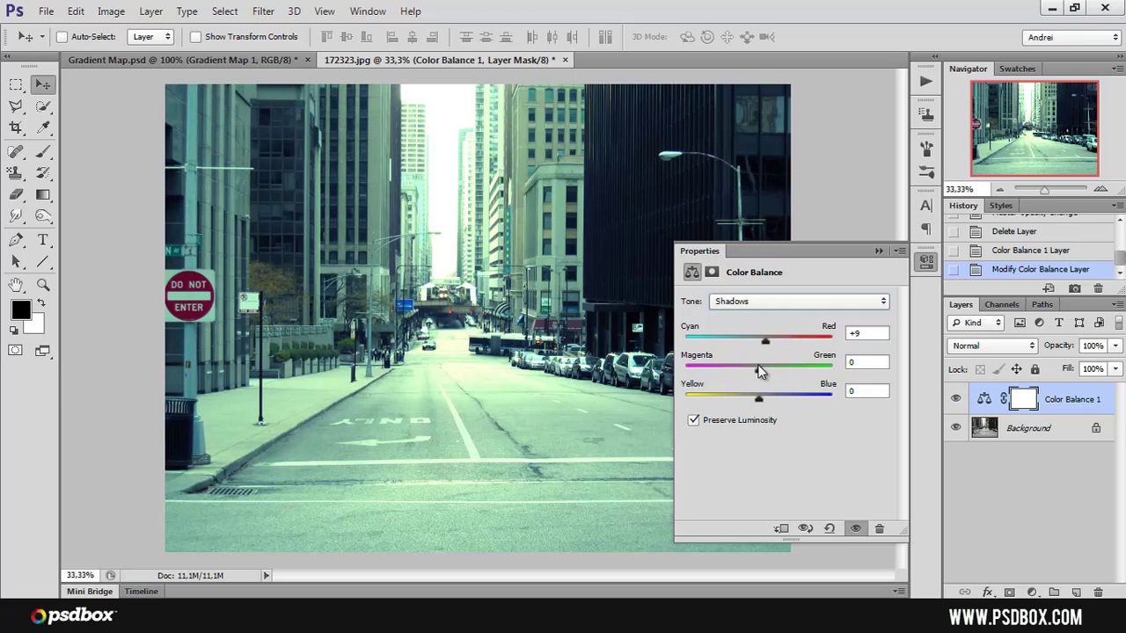
pyautogui.moveTo(760, 371); pyautogui.dragTo(770, 404)
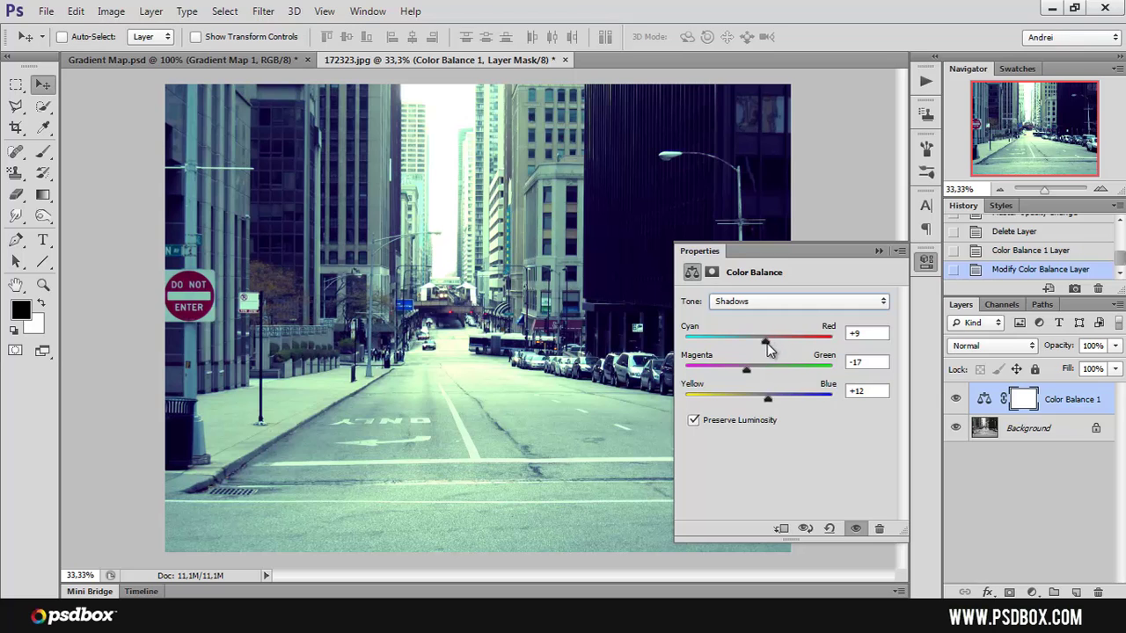
pyautogui.moveTo(767, 343); pyautogui.dragTo(755, 373)
# Delete the Color Balance 1 layer and add a Hue/Saturation adjustment layer above the background
pyautogui.click(879, 252)
pyautogui.moveTo(1087, 412); pyautogui.dragTo(1098, 592)
pyautogui.click(1031, 593)
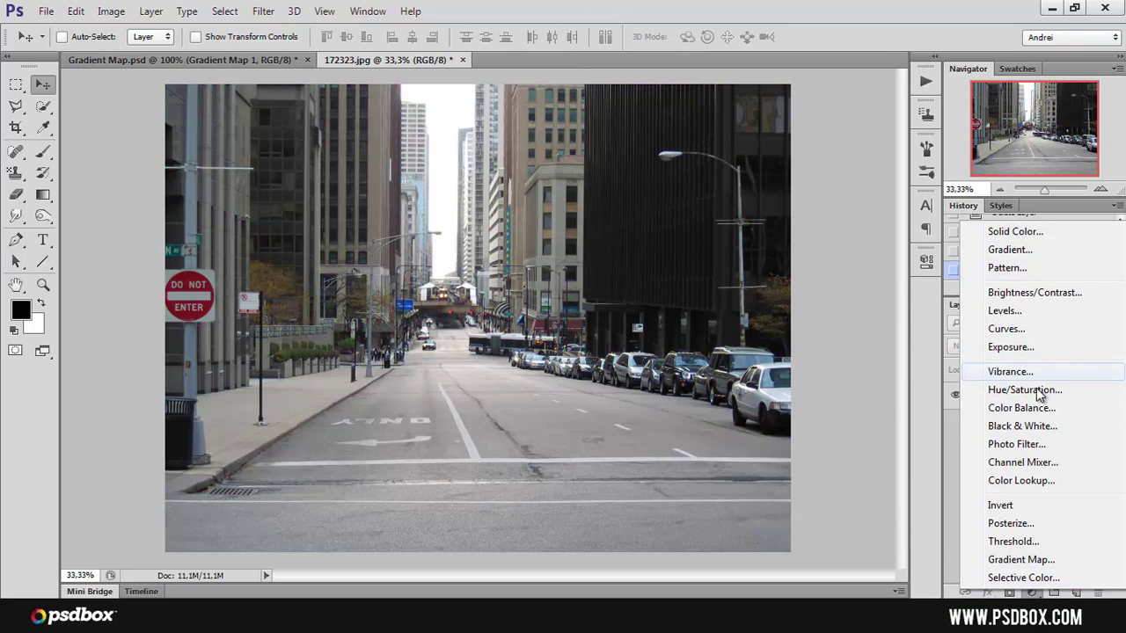
pyautogui.click(1034, 396)
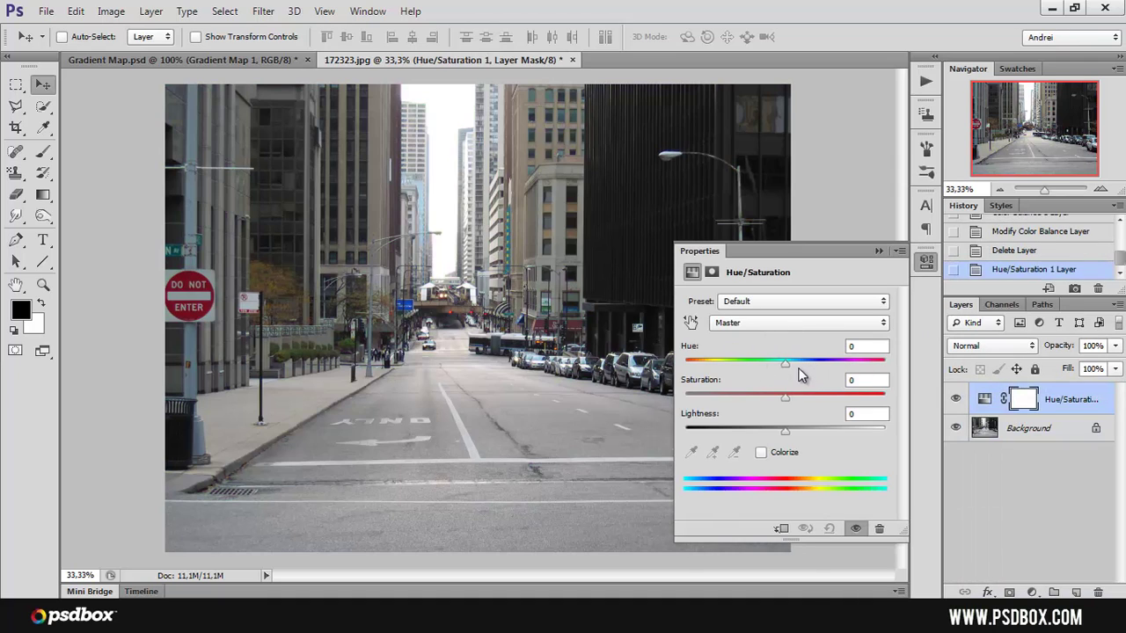
# Try a hue shift of +30, reset the hue to 0, and raise the saturation
pyautogui.moveTo(784, 364); pyautogui.dragTo(815, 368)
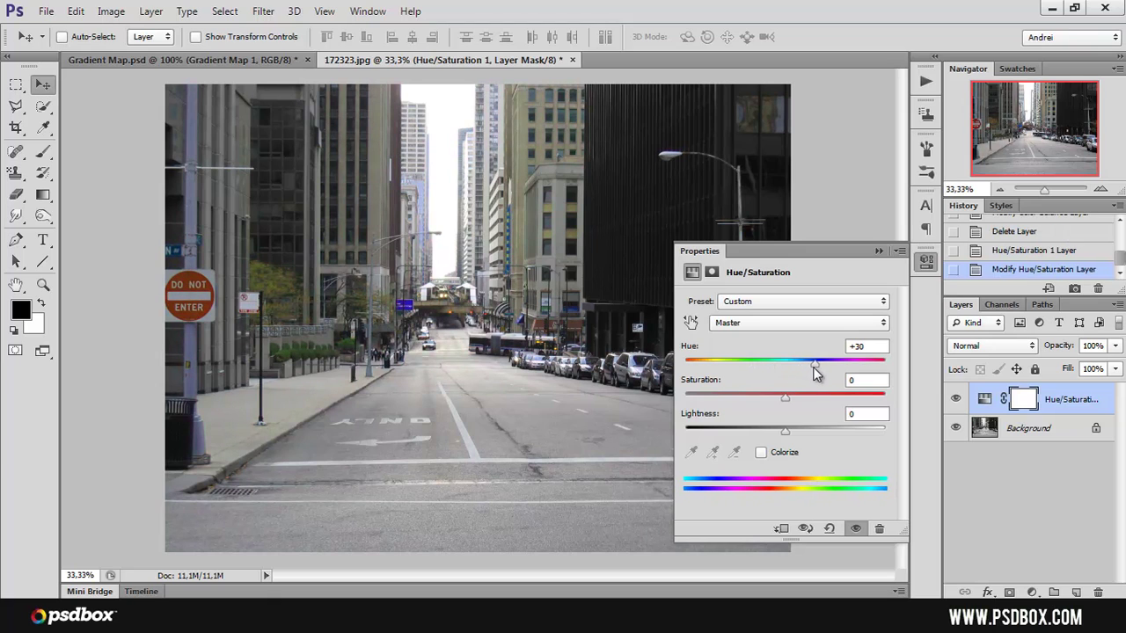
pyautogui.write('0')
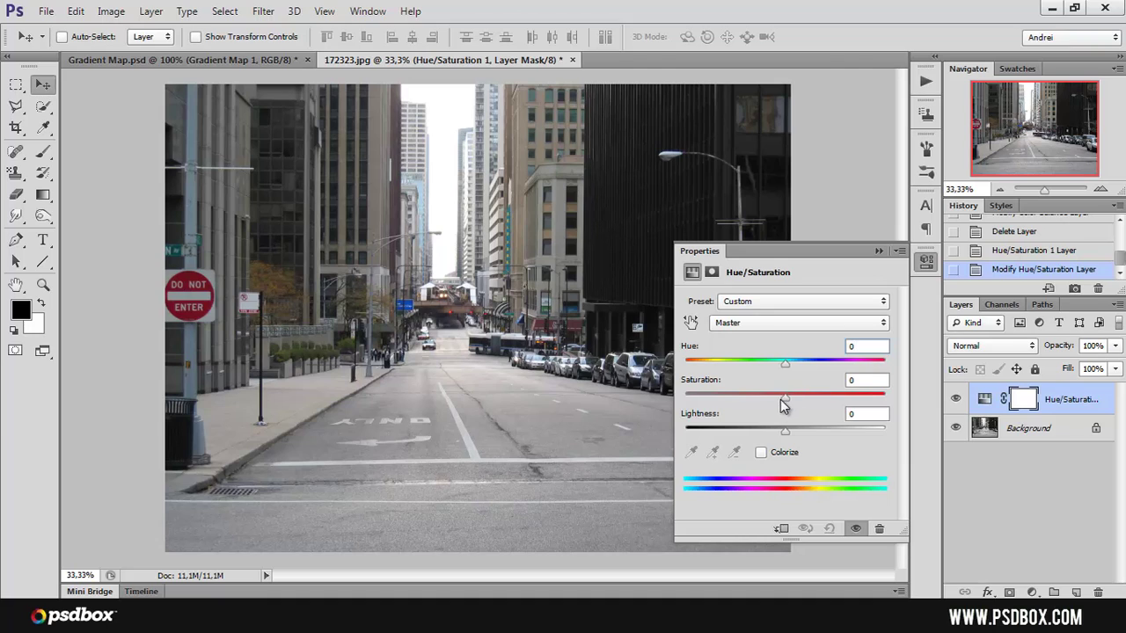
pyautogui.moveTo(786, 397); pyautogui.dragTo(809, 396)
# Colorize the photo with hue 210 and saturation 47, and delete the Hue/Saturation layer
pyautogui.click(762, 452)
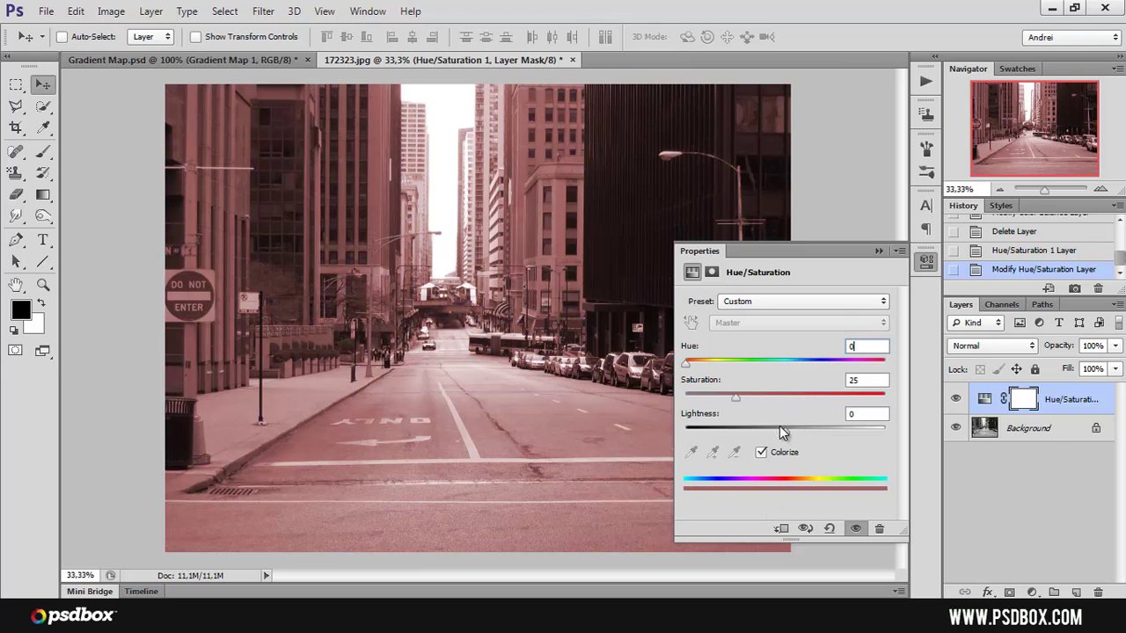
pyautogui.moveTo(736, 398); pyautogui.dragTo(779, 402)
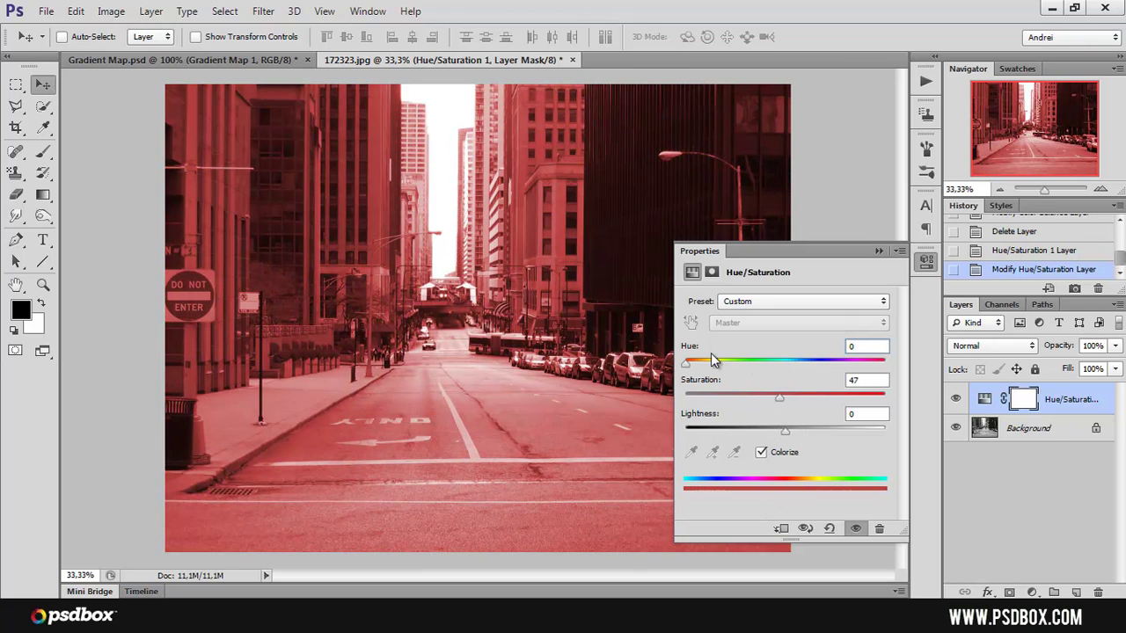
pyautogui.moveTo(688, 362); pyautogui.dragTo(802, 364)
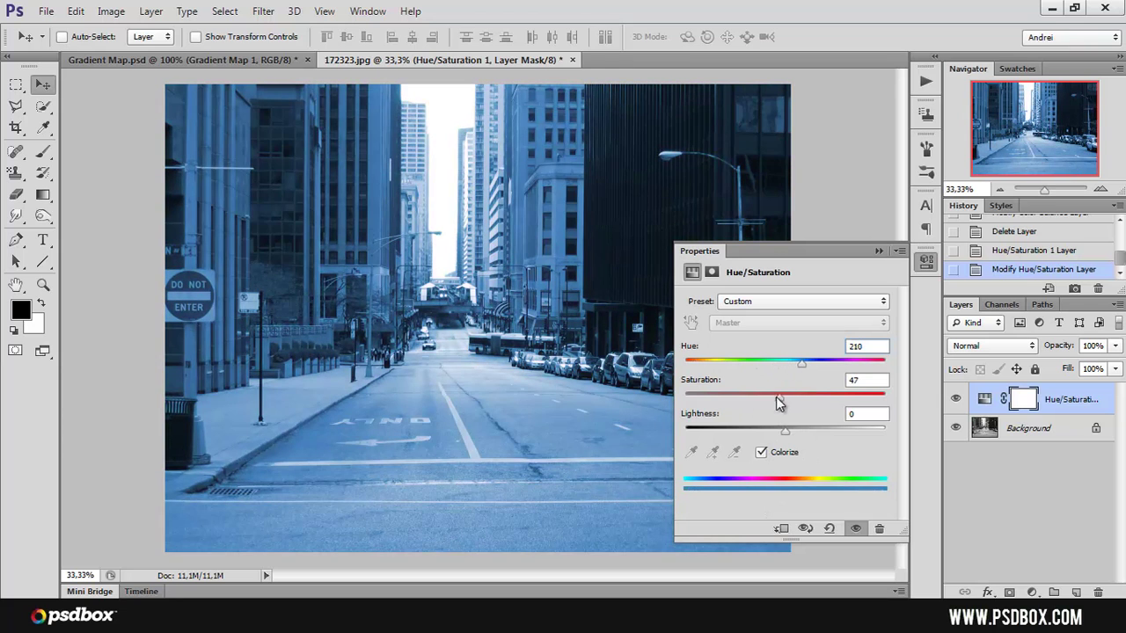
pyautogui.moveTo(775, 402); pyautogui.dragTo(785, 440)
pyautogui.click(878, 252)
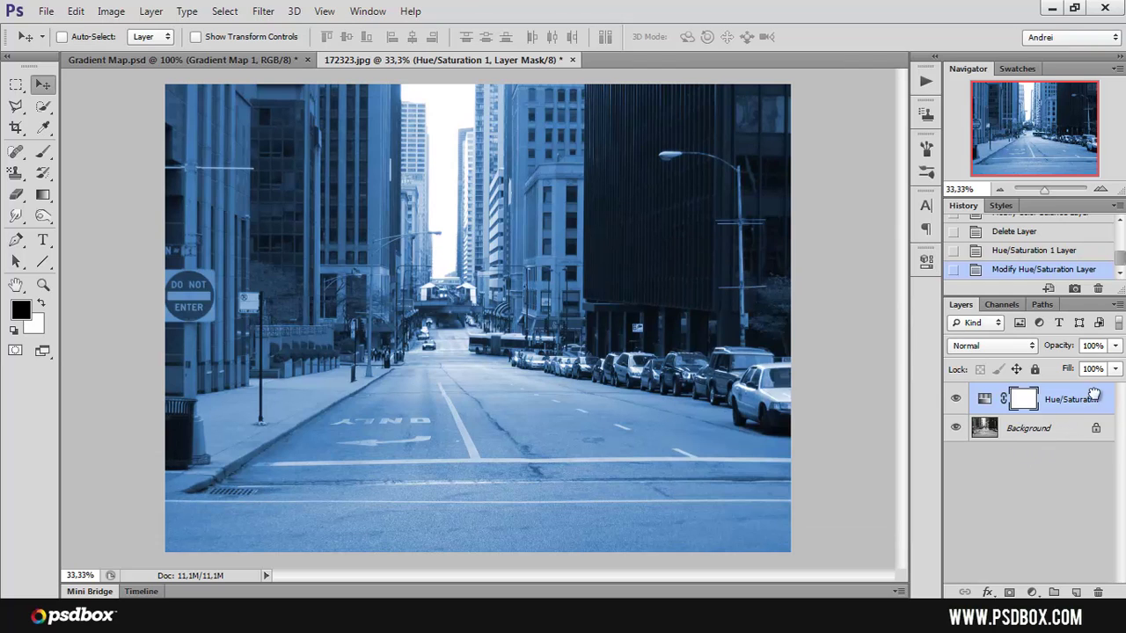
pyautogui.moveTo(1093, 401); pyautogui.dragTo(1098, 592)
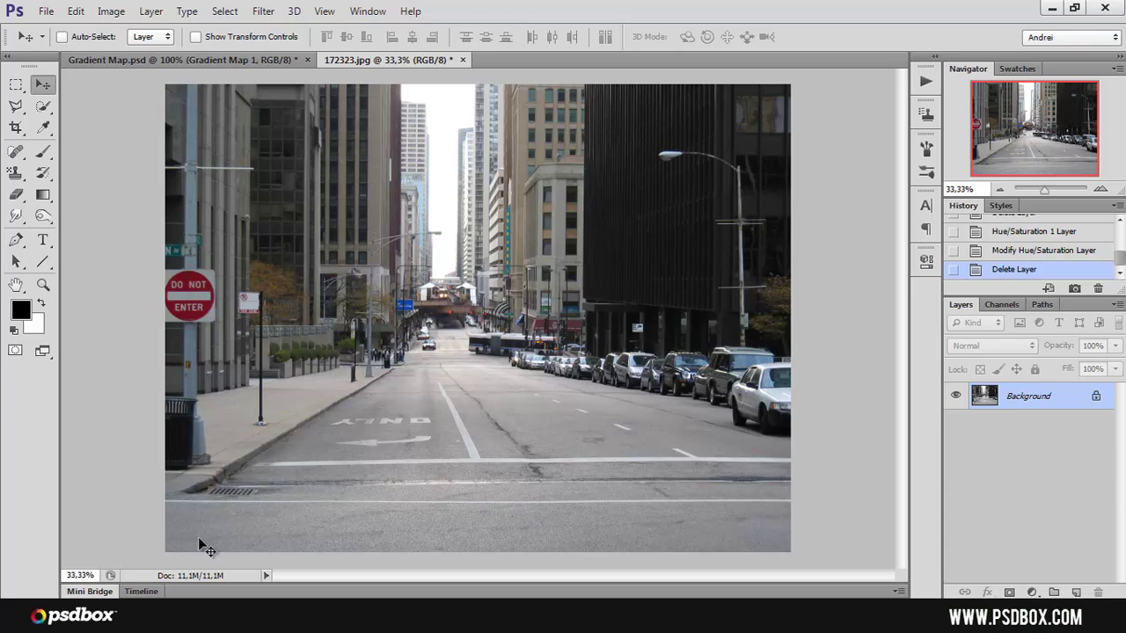
# Switch to the browser and look through page 3 of the PS for beginners articles on psdbox.com
pyautogui.hotkey('alt', 'Tab')
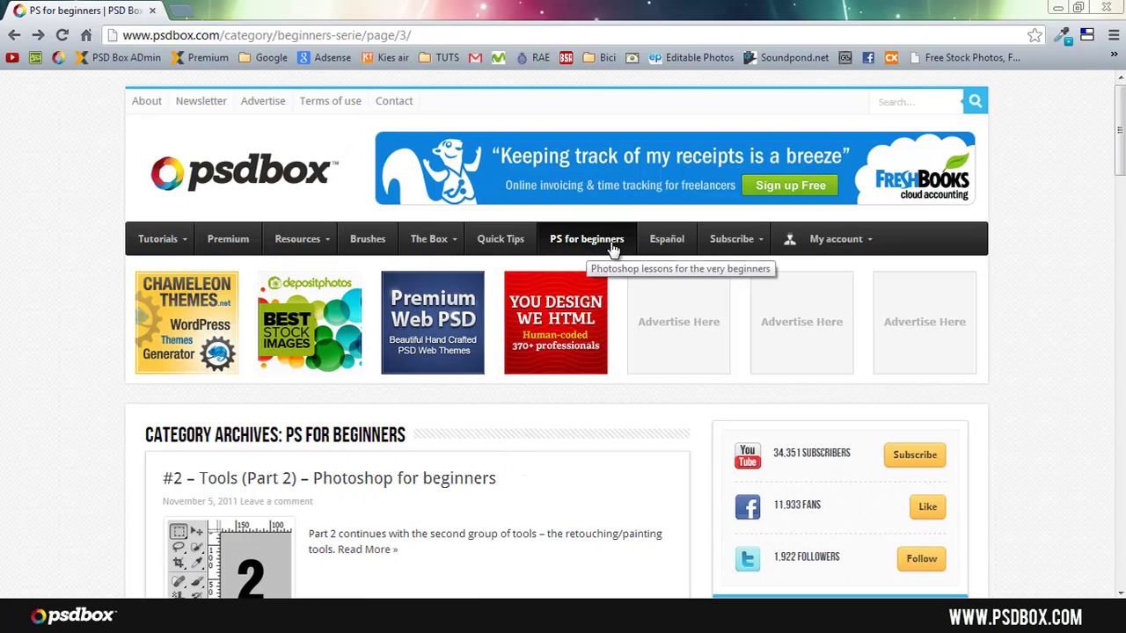
pyautogui.moveTo(1121, 150); pyautogui.dragTo(1073, 367)
pyautogui.scroll(2, 617, 349)
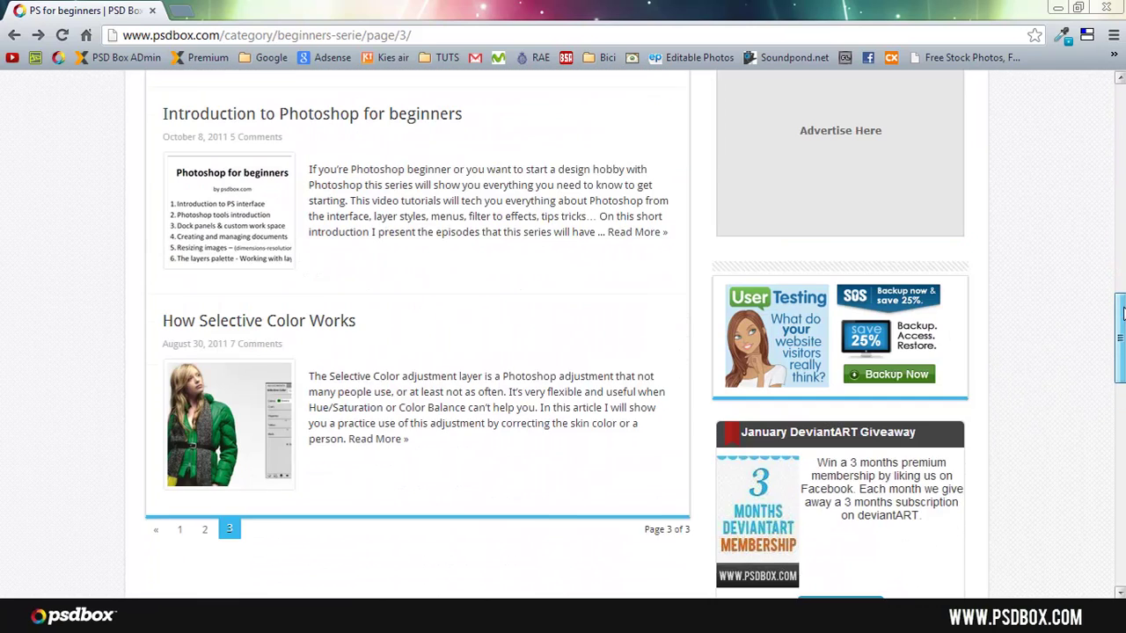
# Open page 2 of the PS for beginners archive and look through its tutorial listings down to the early episodes
pyautogui.scroll(-1, 617, 350)
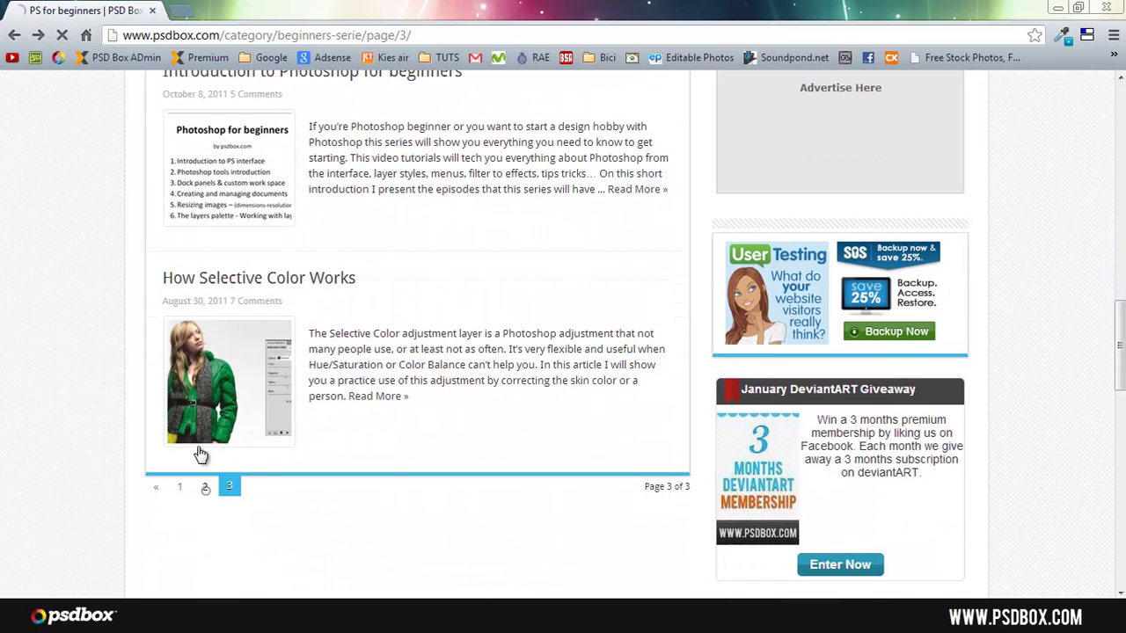
pyautogui.click(275, 395)
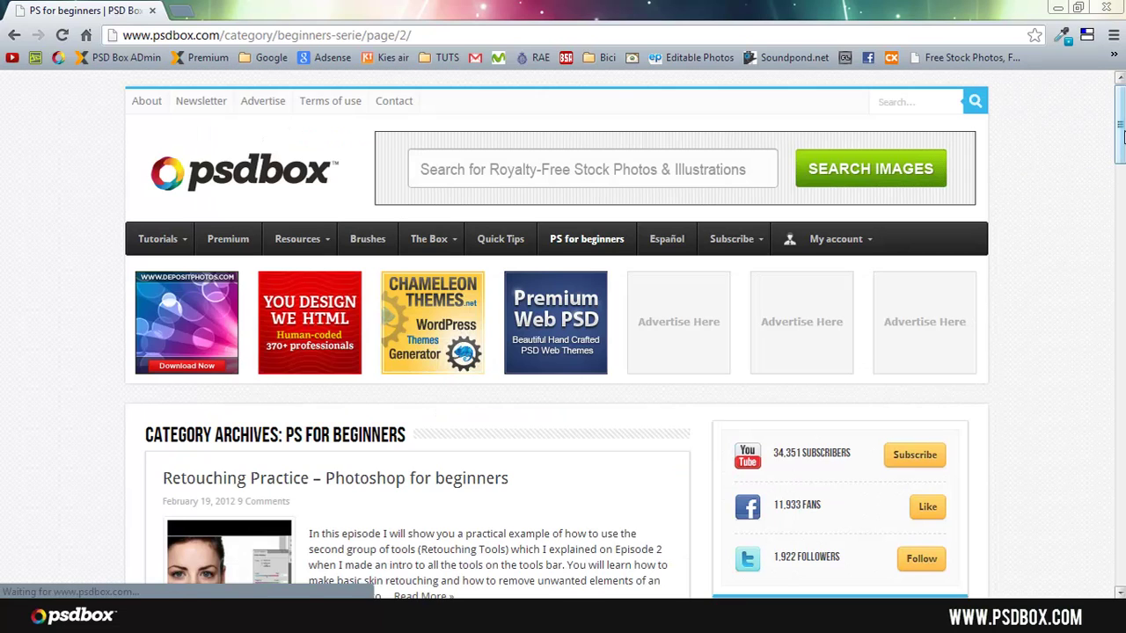
pyautogui.scroll(-4, 968, 176)
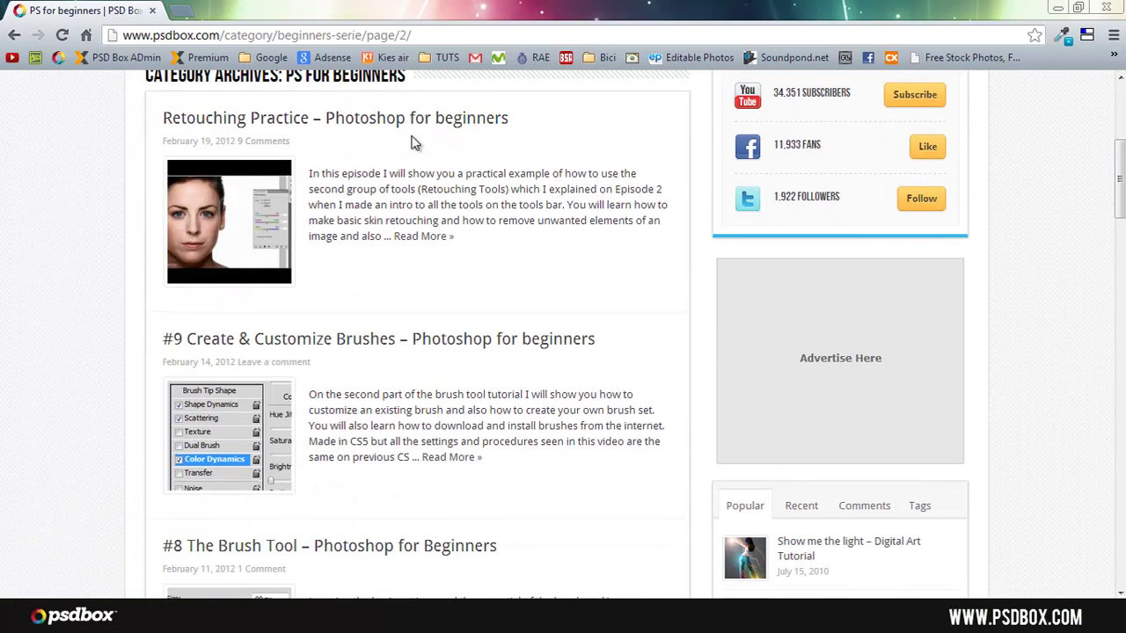
pyautogui.scroll(-7, 563, 334)
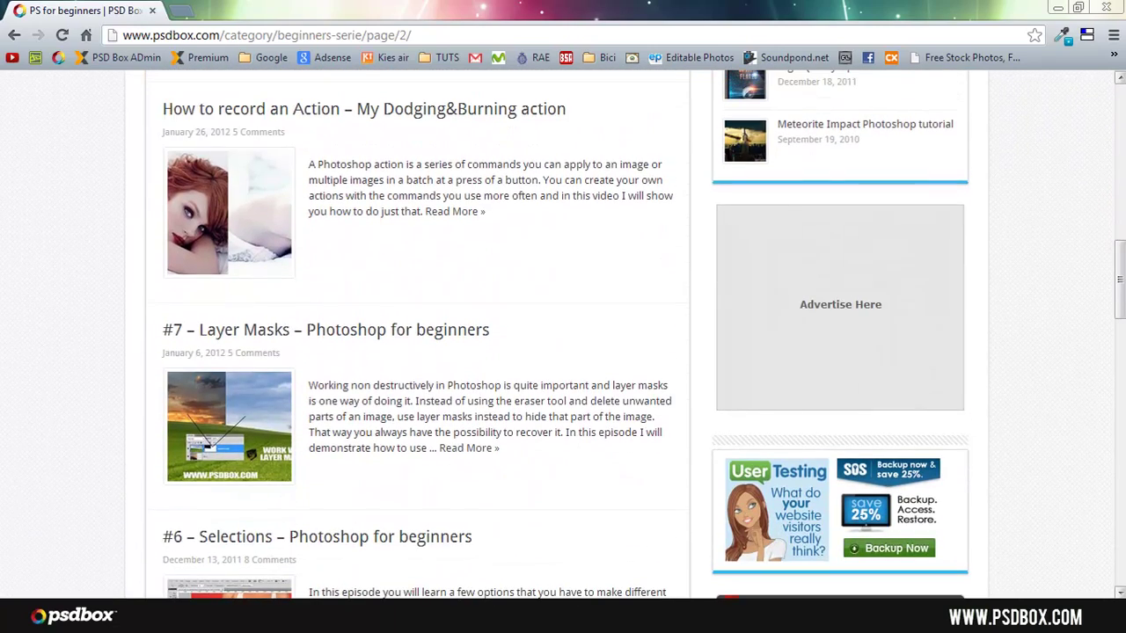
pyautogui.scroll(-2, 563, 334)
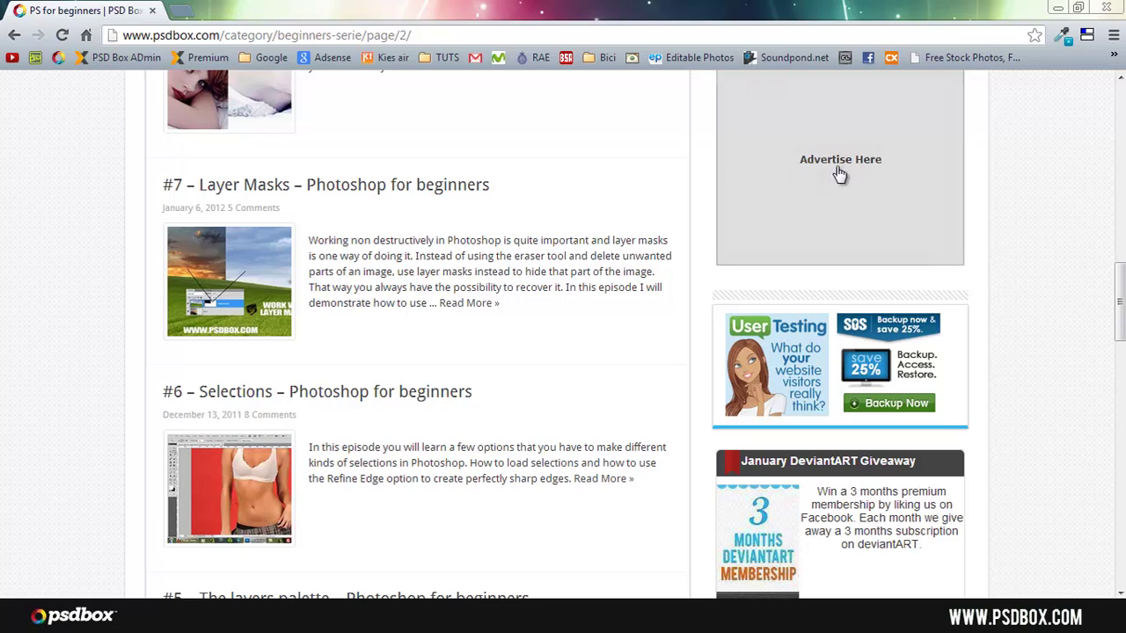
pyautogui.scroll(-3, 563, 334)
pyautogui.scroll(3, 563, 335)
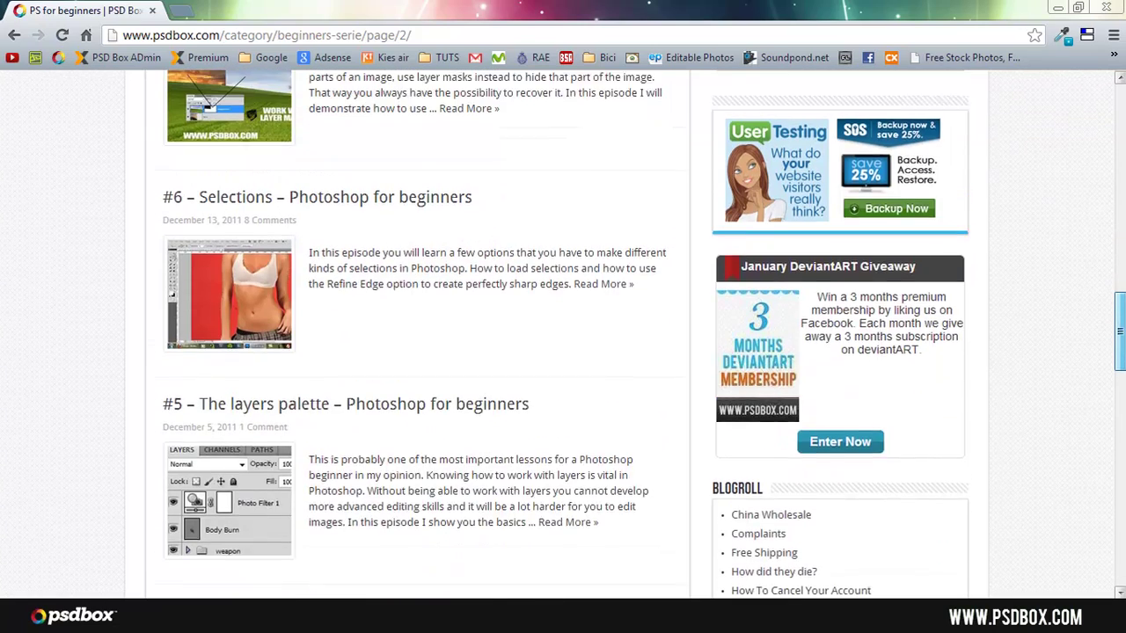
pyautogui.scroll(-5, 437, 387)
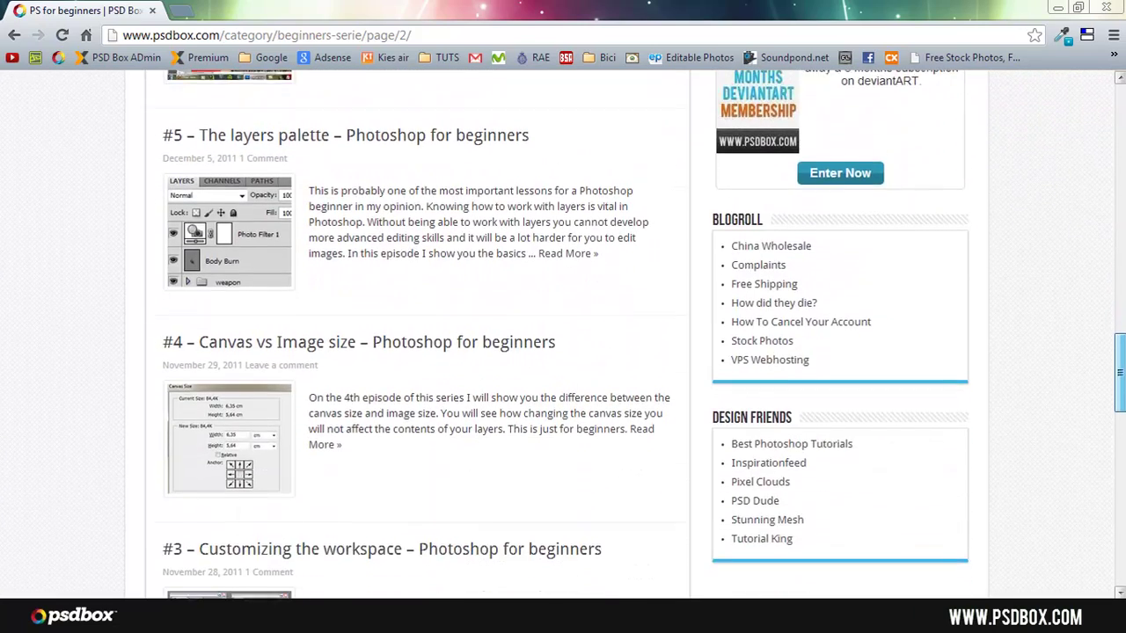